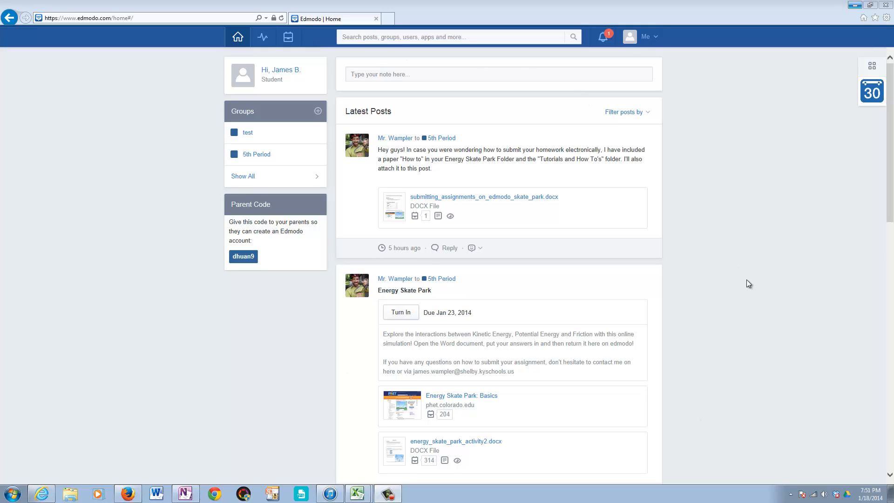
Step: Launch the Energy Skate Park: Basics simulation from the link in the assignment post and dismiss its sponsor window
{"action": "scroll", "coordinate": [747, 279], "scroll_direction": "down", "scroll_amount": 3}
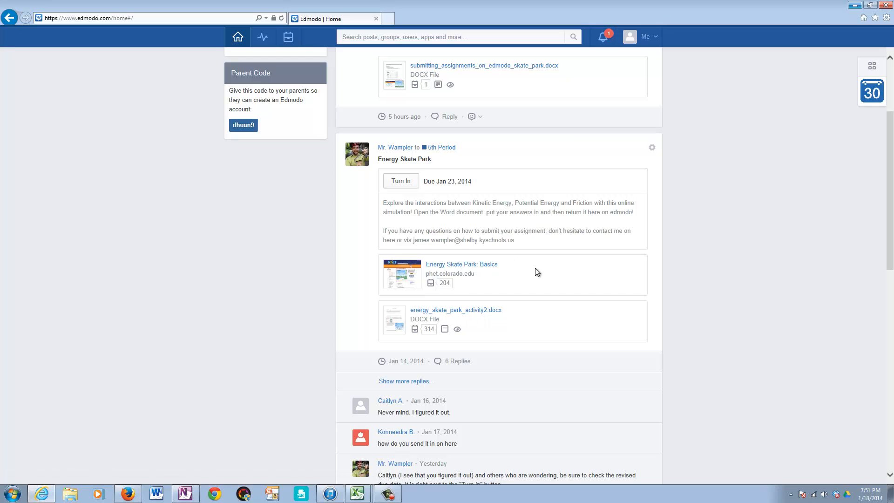
{"action": "left_click", "coordinate": [471, 267]}
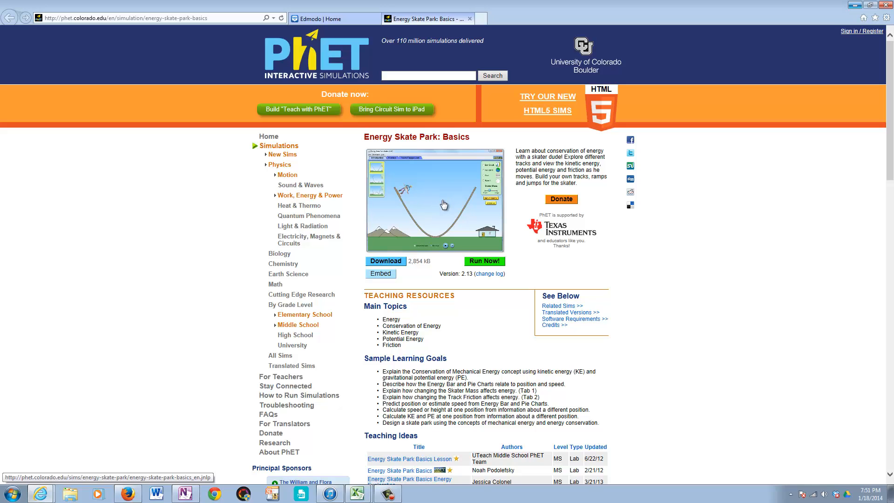
{"action": "left_click", "coordinate": [486, 262]}
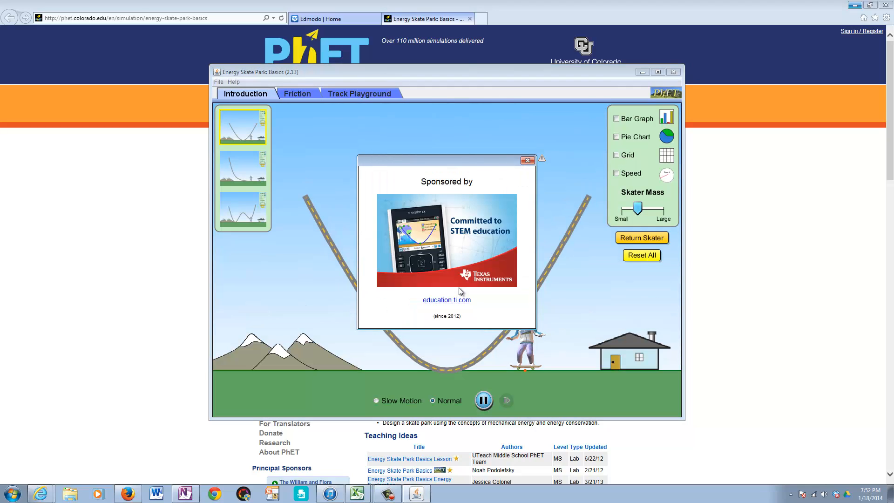
{"action": "left_click", "coordinate": [528, 161]}
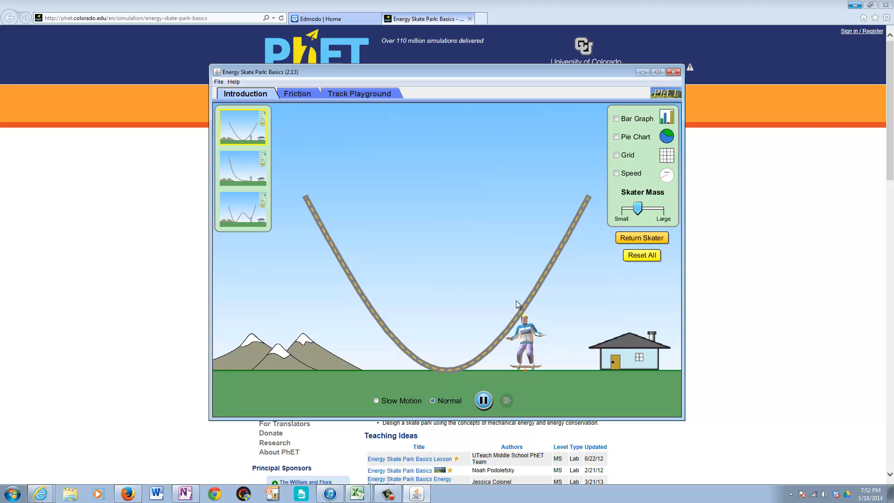
Step: Place the skater high on the U-shaped track and show the energy bar graph and pie chart
{"action": "left_click_drag", "start_coordinate": [526, 338], "coordinate": [559, 201]}
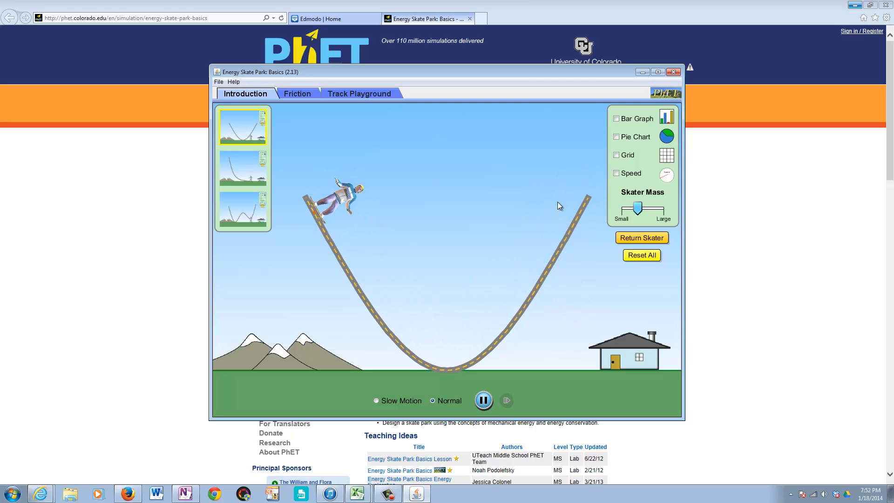
{"action": "left_click", "coordinate": [617, 119]}
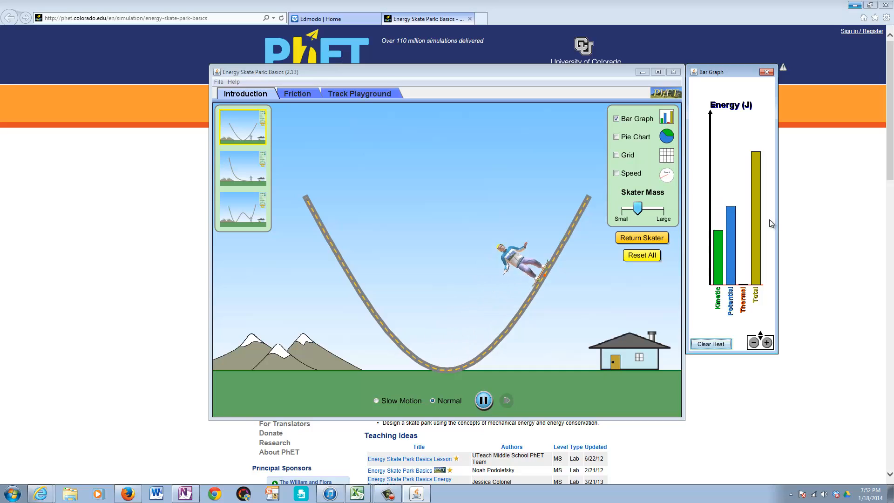
{"action": "left_click", "coordinate": [617, 140]}
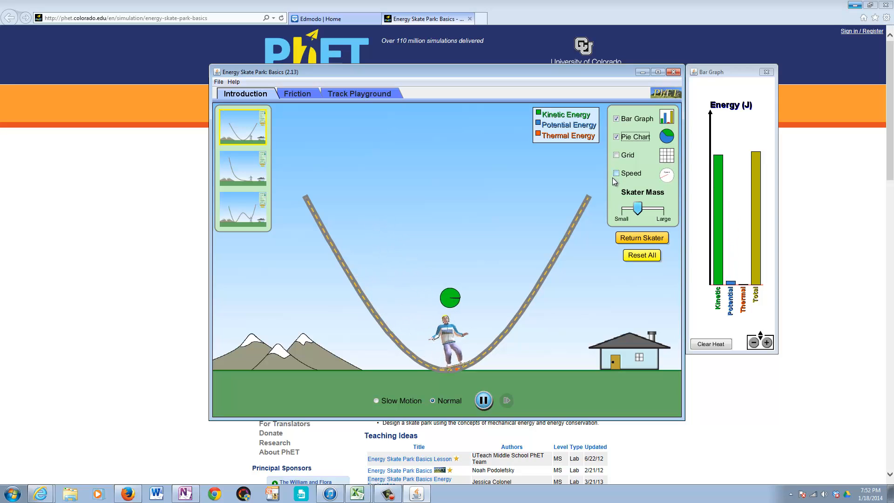
Step: Show the speed gauge and vary the skater's mass between small and large, finishing near the large end
{"action": "left_click_drag", "start_coordinate": [639, 211], "coordinate": [651, 212]}
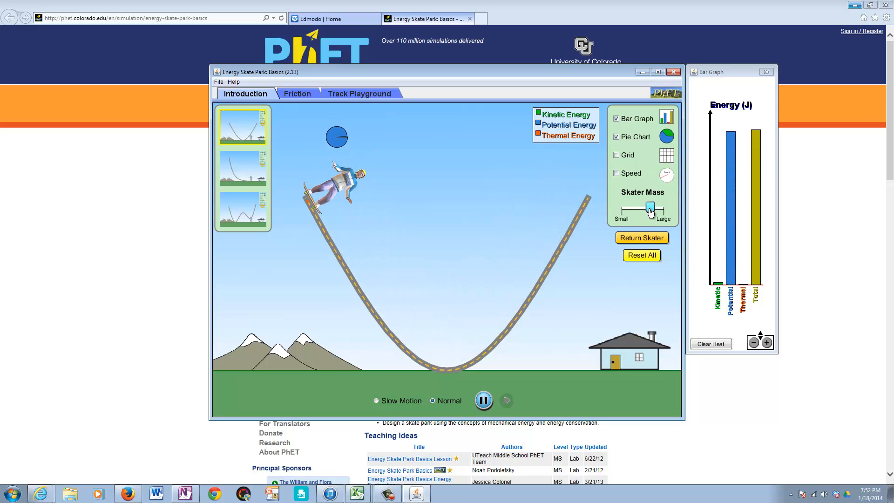
{"action": "left_click", "coordinate": [616, 173]}
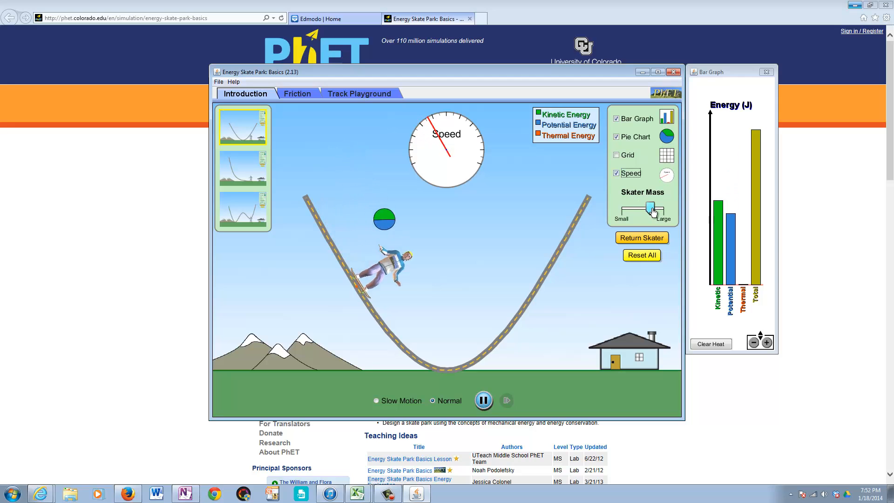
{"action": "left_click_drag", "start_coordinate": [649, 209], "coordinate": [630, 219]}
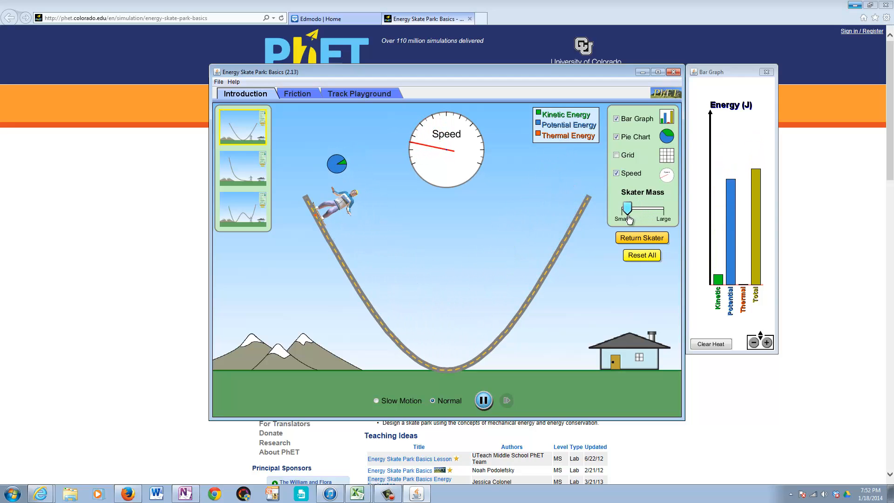
{"action": "left_click_drag", "start_coordinate": [631, 209], "coordinate": [655, 210]}
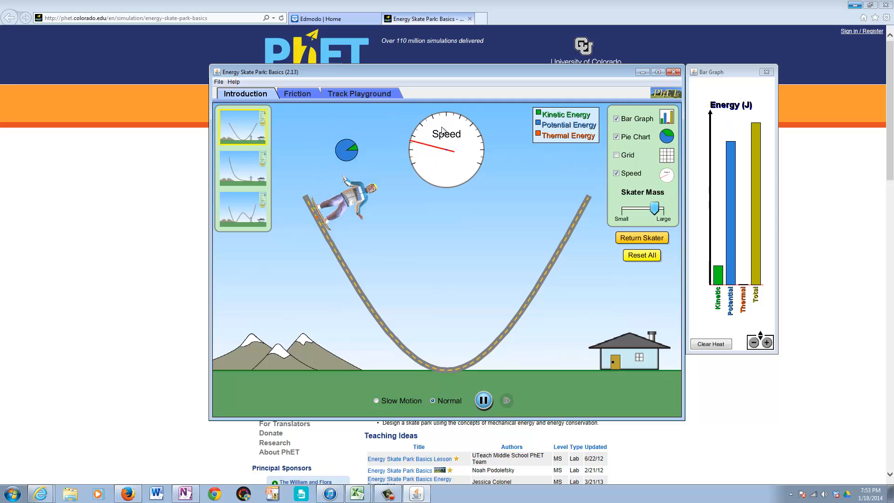
Step: In the Friction simulation, release the skater from the track's upper right end with friction on and the bar graph shown
{"action": "left_click", "coordinate": [296, 95]}
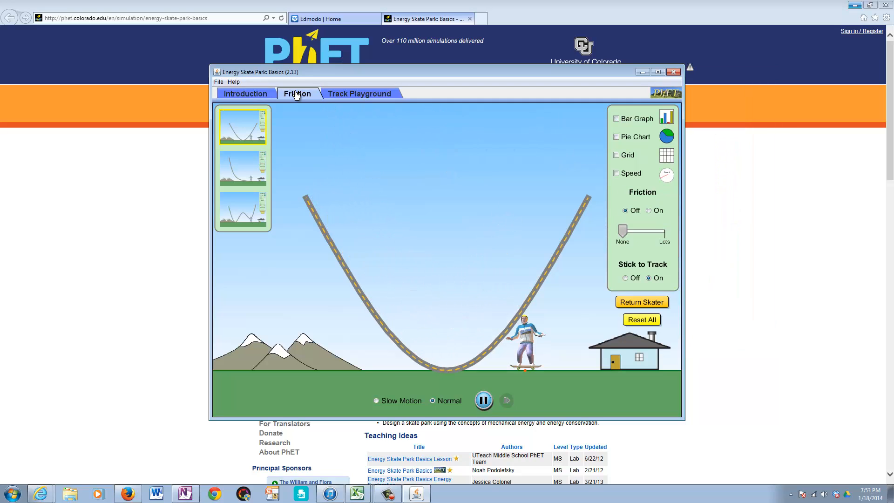
{"action": "left_click_drag", "start_coordinate": [534, 343], "coordinate": [597, 173]}
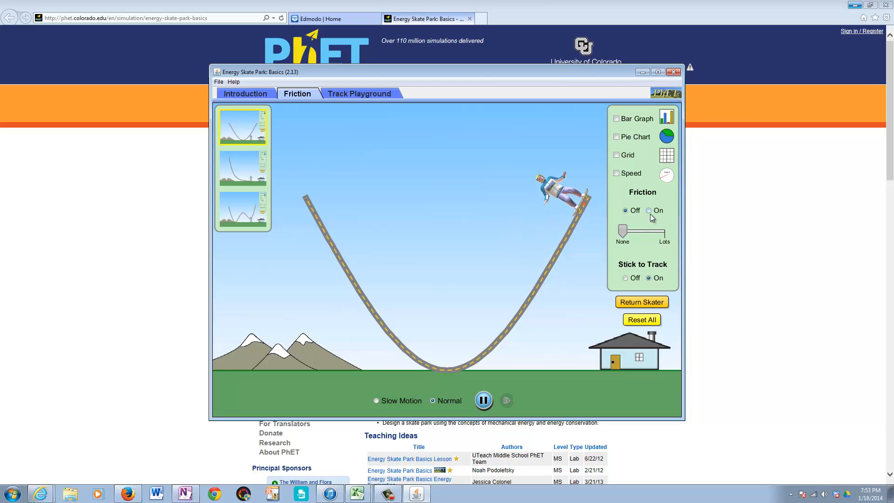
{"action": "left_click", "coordinate": [650, 212]}
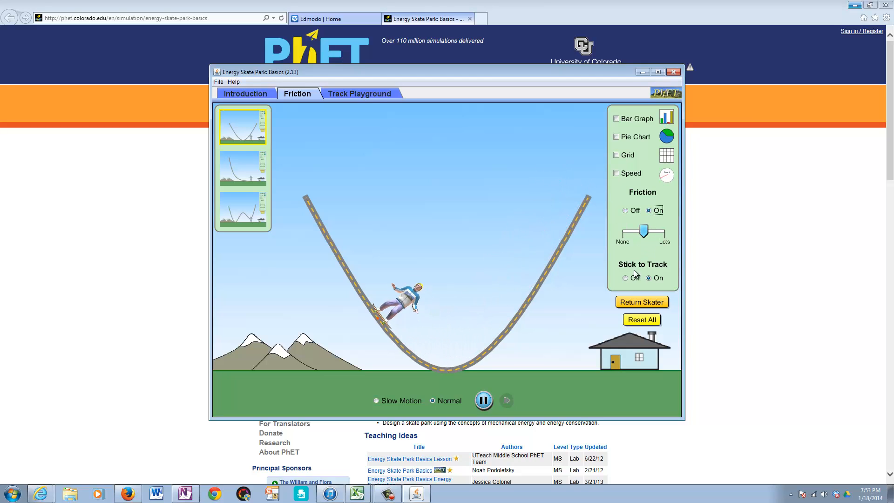
{"action": "left_click", "coordinate": [663, 119]}
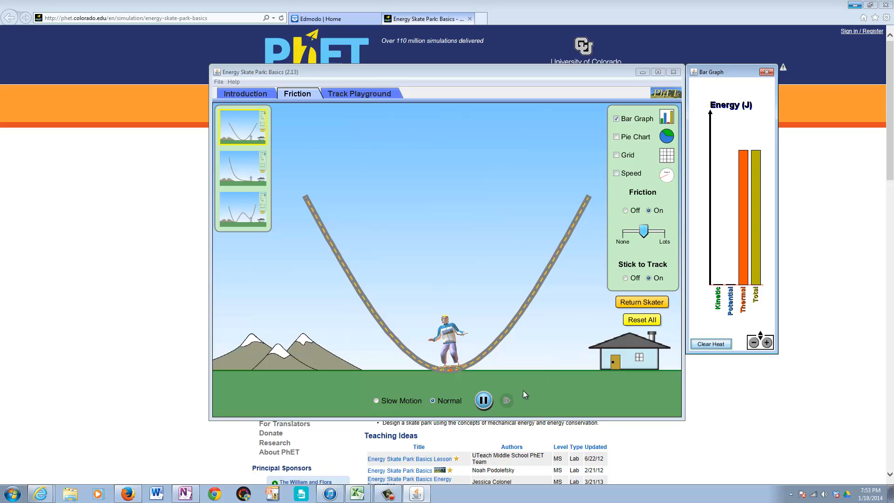
Step: Reset the friction simulation and rerun the skater in slow motion with the bar graph and pie chart shown
{"action": "left_click", "coordinate": [637, 319]}
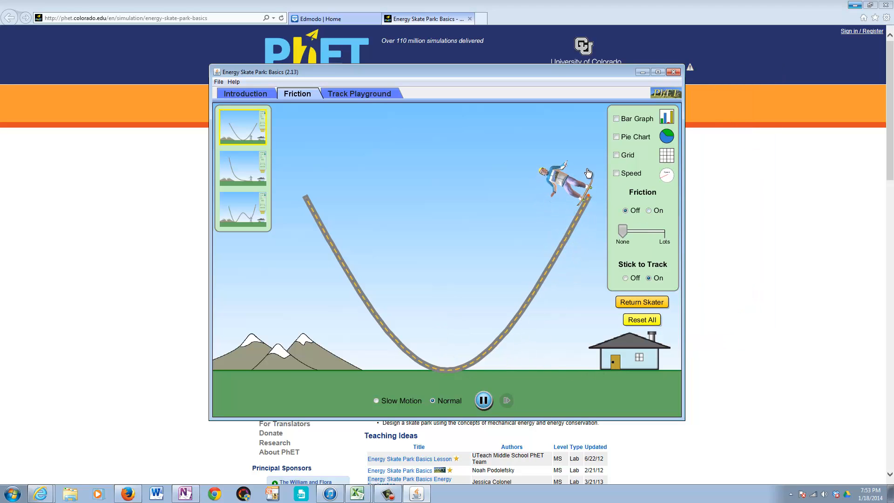
{"action": "left_click", "coordinate": [401, 399]}
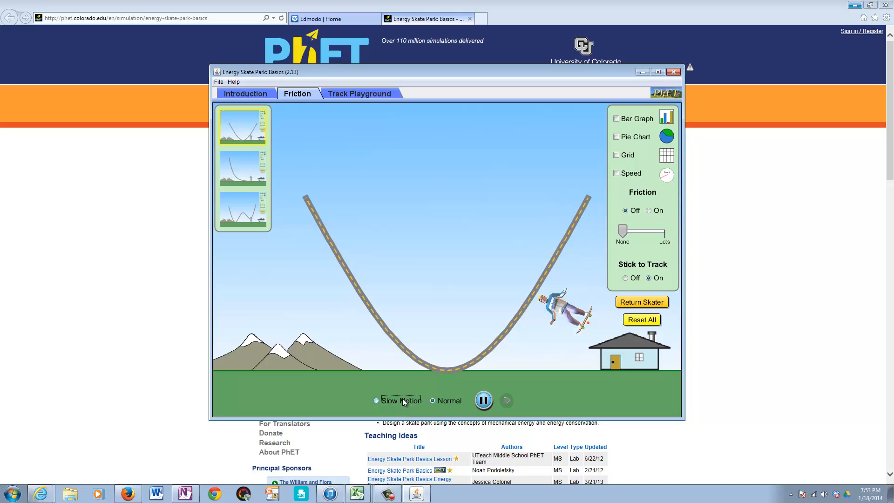
{"action": "left_click_drag", "start_coordinate": [598, 340], "coordinate": [585, 174]}
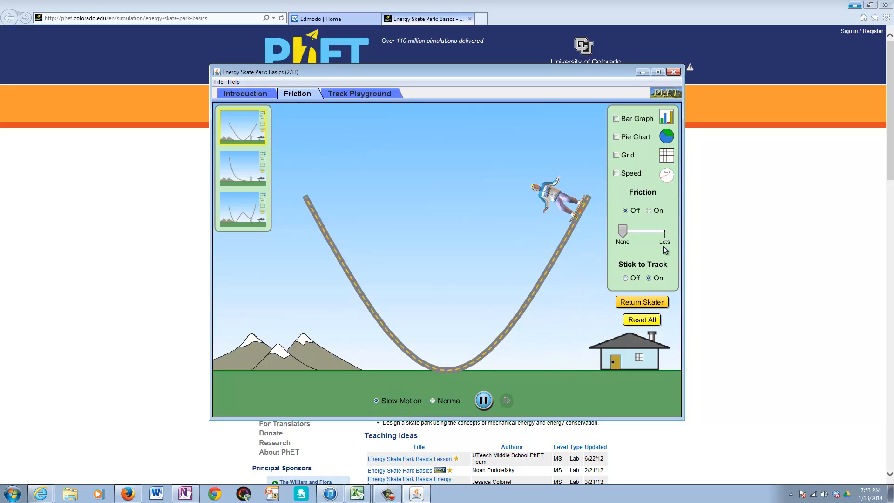
{"action": "left_click", "coordinate": [668, 122]}
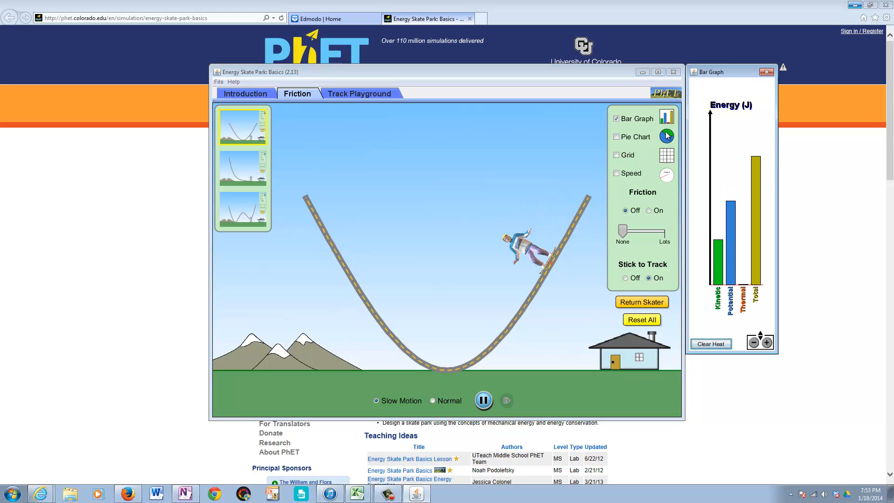
{"action": "left_click", "coordinate": [667, 137]}
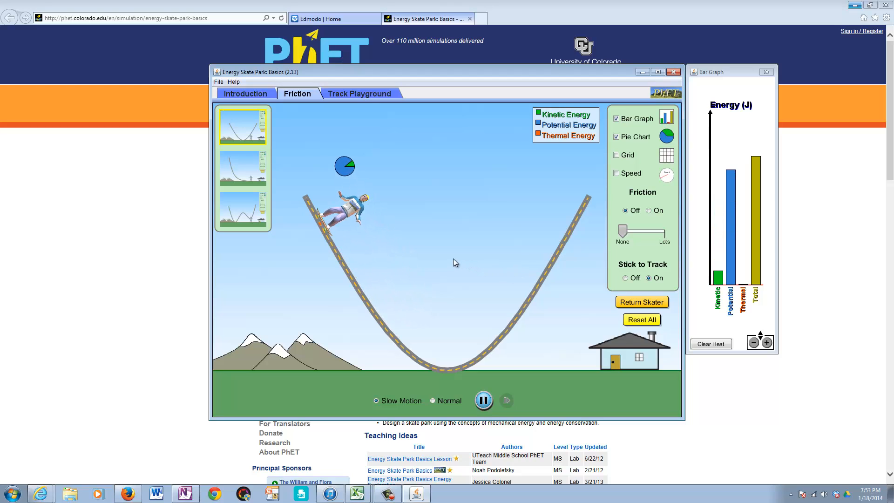
Step: In the Track Playground, join track pieces into a curved ramp, release the skater at its high end, and reset everything
{"action": "left_click", "coordinate": [355, 96]}
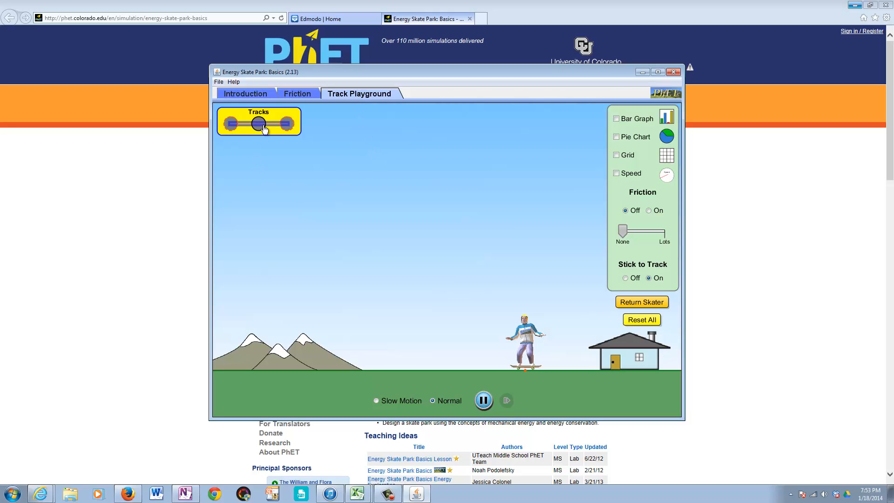
{"action": "left_click_drag", "start_coordinate": [264, 130], "coordinate": [378, 321]}
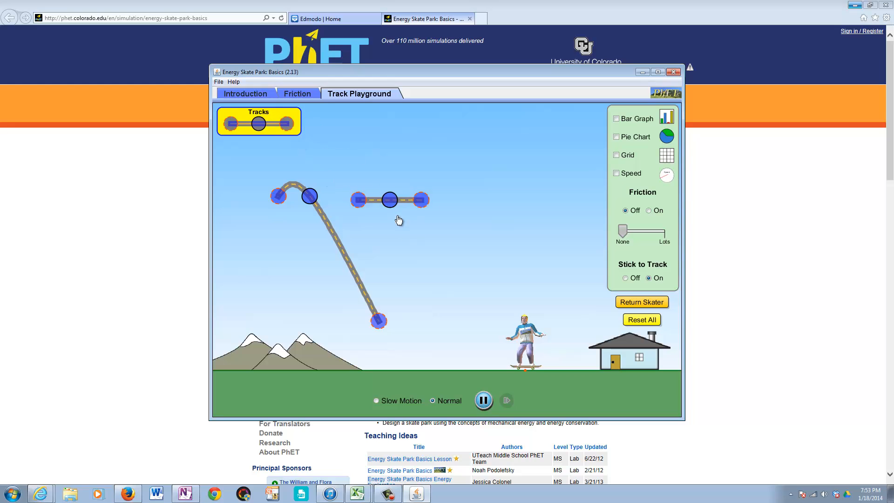
{"action": "left_click_drag", "start_coordinate": [398, 203], "coordinate": [508, 283]}
{"action": "left_click_drag", "start_coordinate": [420, 329], "coordinate": [438, 279]}
{"action": "left_click_drag", "start_coordinate": [526, 349], "coordinate": [305, 161]}
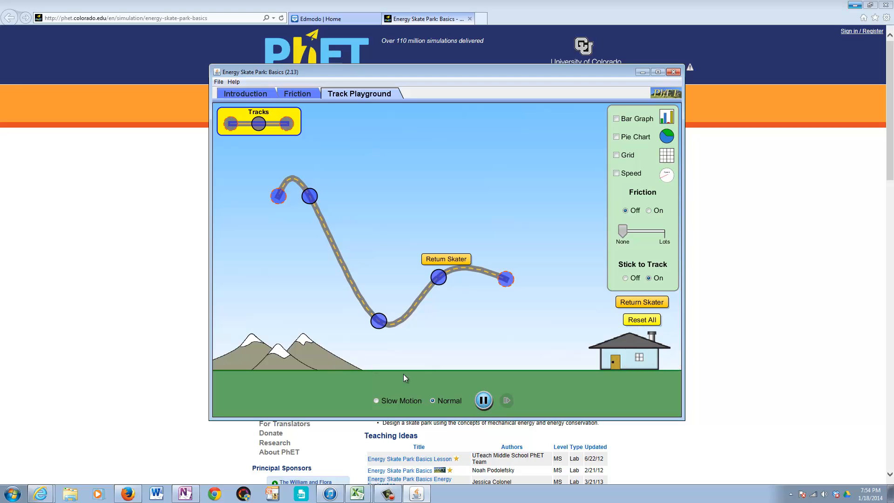
{"action": "left_click", "coordinate": [640, 321]}
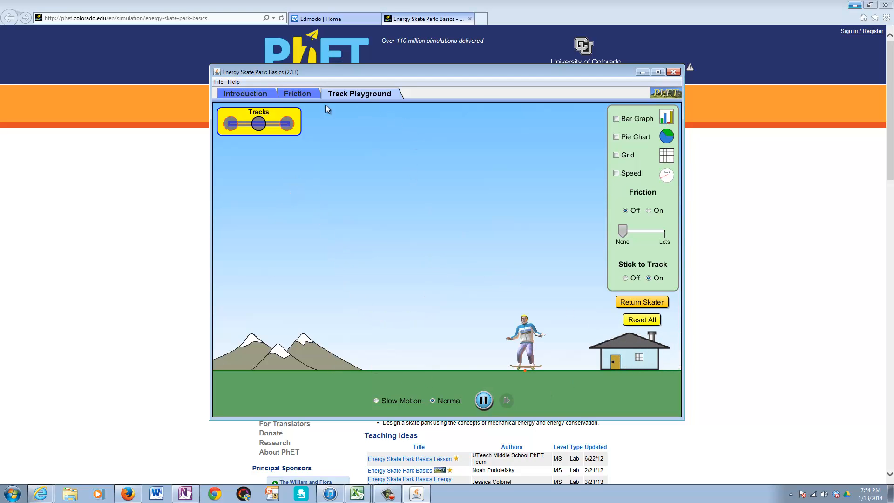
Step: Return to the Introduction simulation, hide the speed gauge, and run the skater in slow motion
{"action": "left_click", "coordinate": [258, 99]}
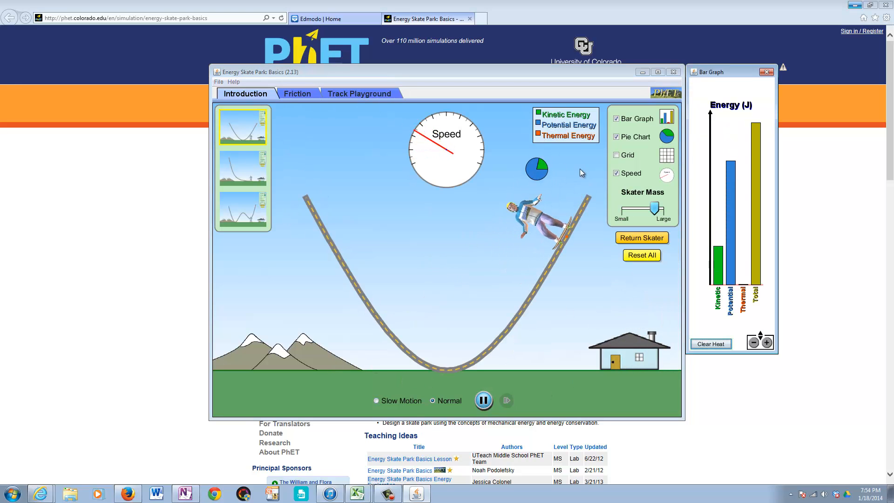
{"action": "left_click", "coordinate": [614, 173]}
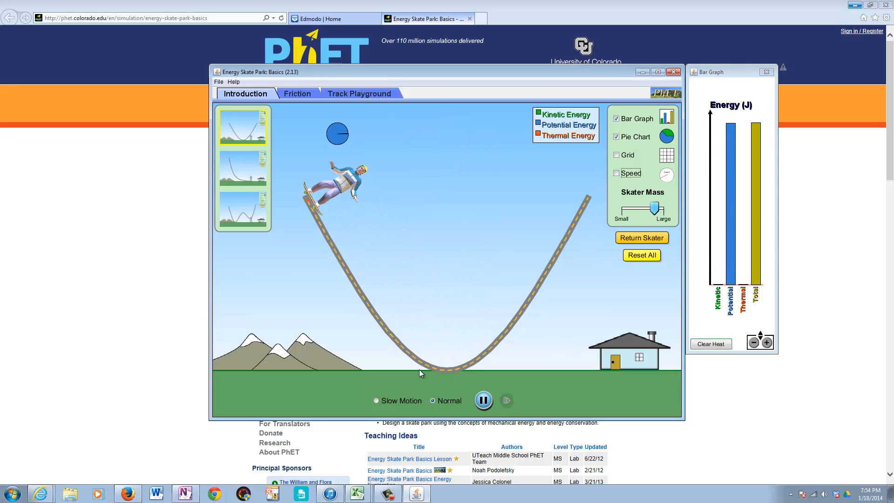
{"action": "left_click", "coordinate": [402, 399]}
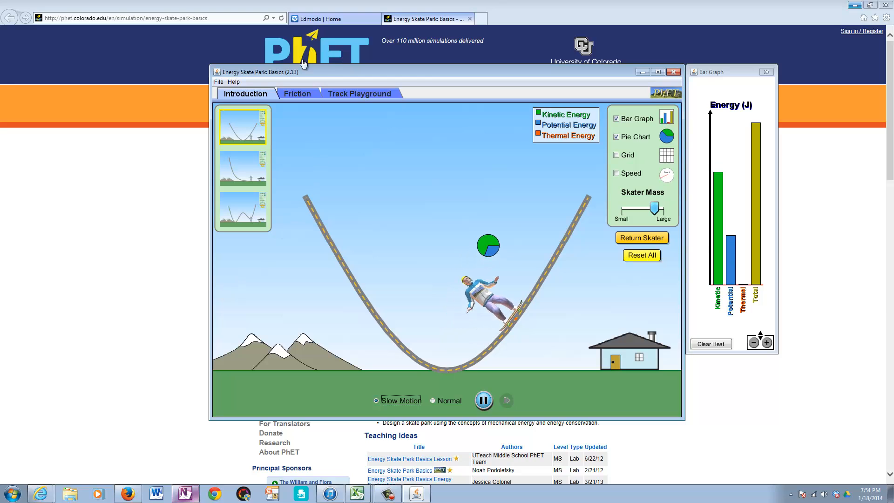
Step: Try to download energy_skate_park_activity2.docx from the Edmodo post as "PHET Sim" plus the person's last name, replacing the existing file
{"action": "left_click", "coordinate": [341, 18]}
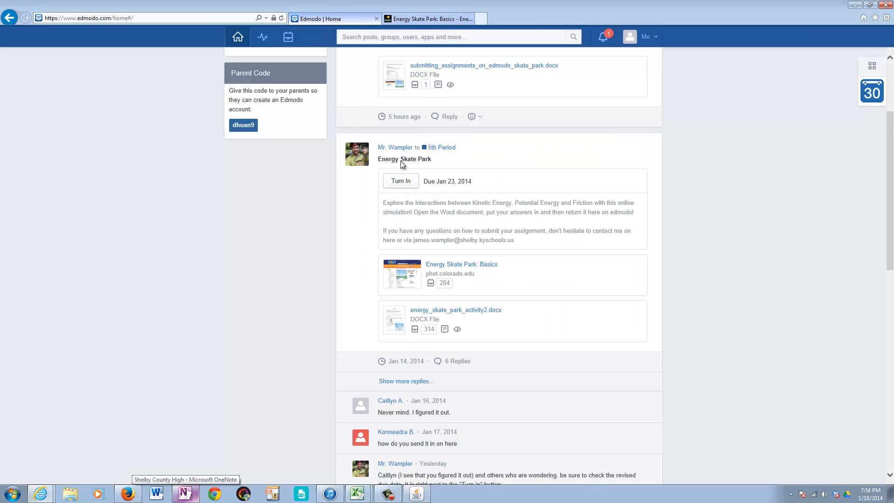
{"action": "left_click", "coordinate": [461, 311]}
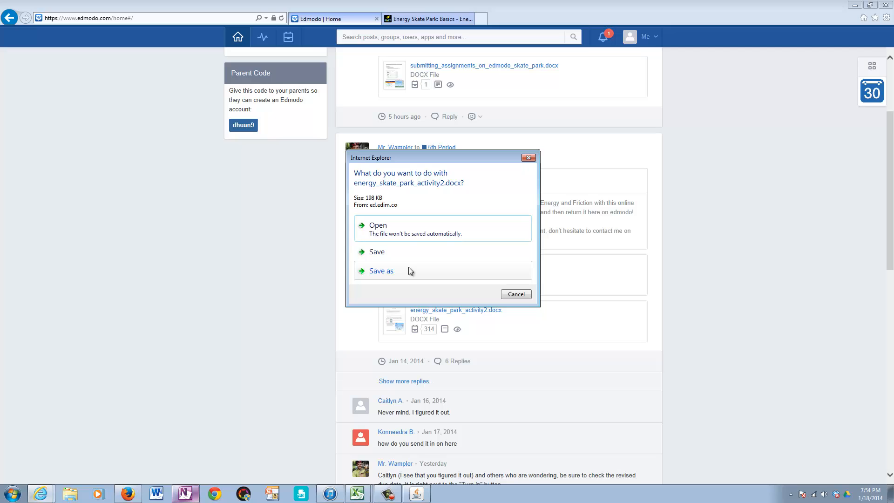
{"action": "left_click", "coordinate": [408, 267]}
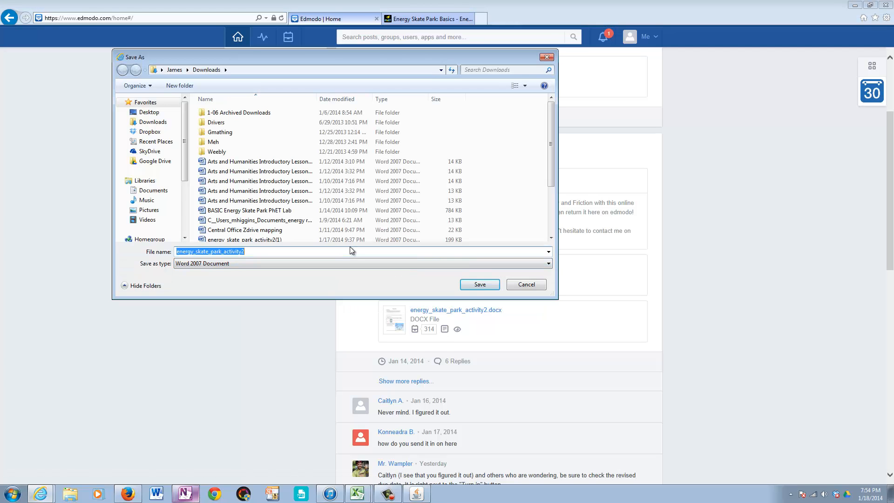
{"action": "type", "text": "P"}
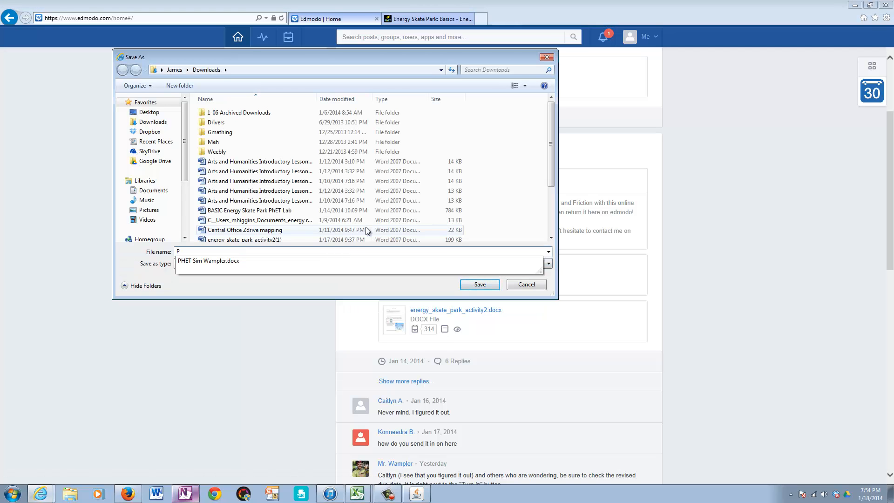
{"action": "type", "text": "HET Sim Wampler.docx"}
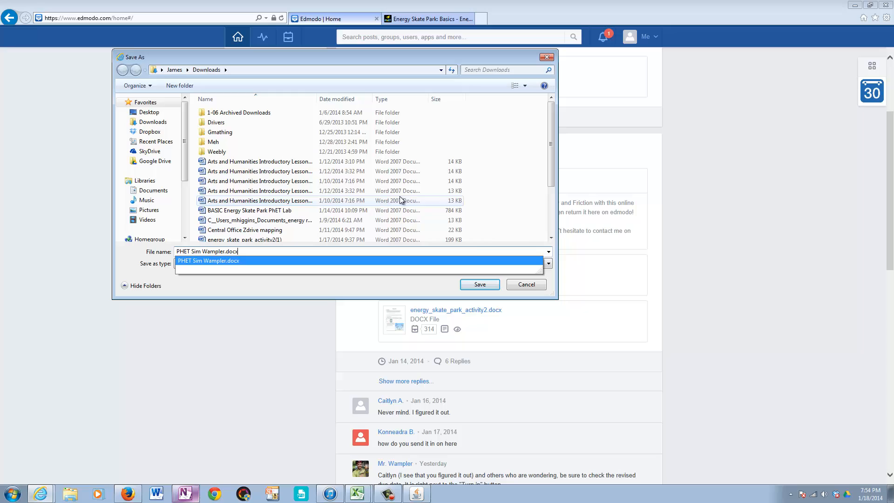
{"action": "key", "text": "Return"}
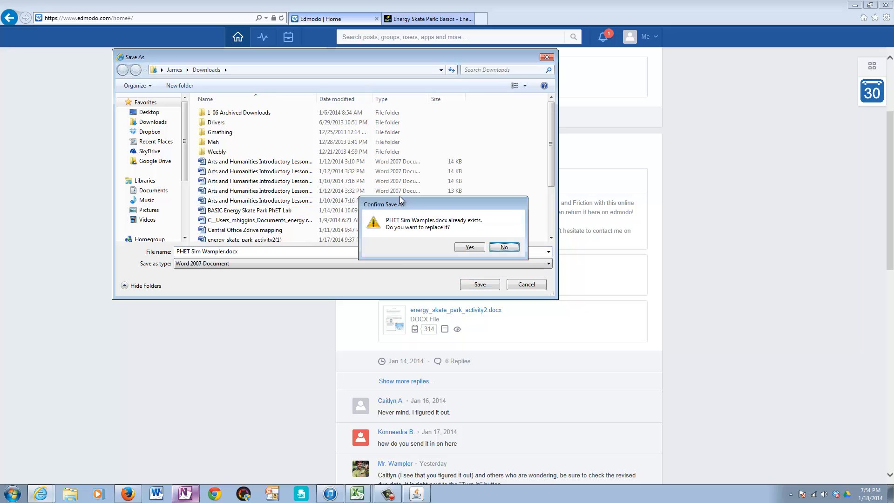
{"action": "left_click", "coordinate": [477, 250]}
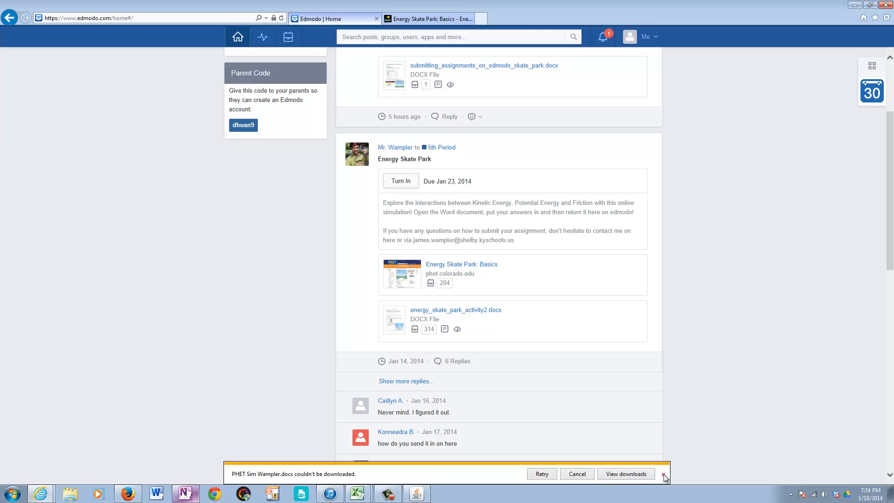
Step: Open the downloaded PHET Sim document from the downloads list in Word and enter "Answer Answer Answer" under question 1
{"action": "left_click", "coordinate": [641, 474]}
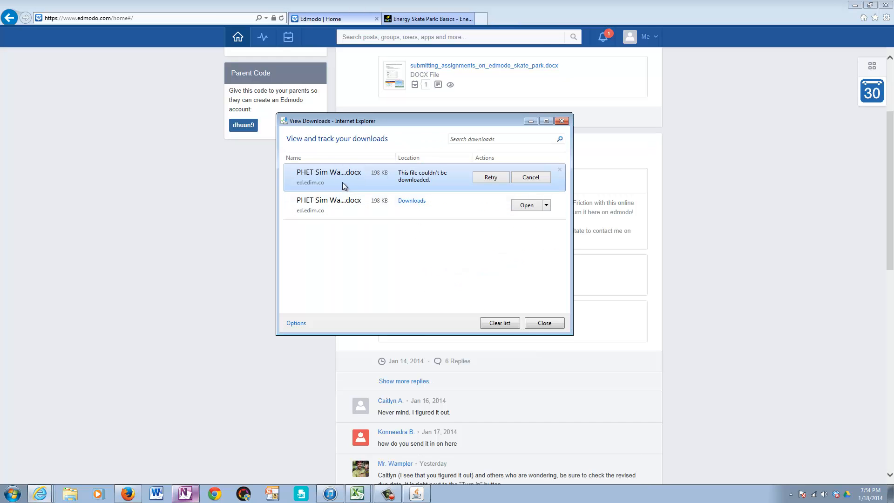
{"action": "left_click", "coordinate": [524, 207]}
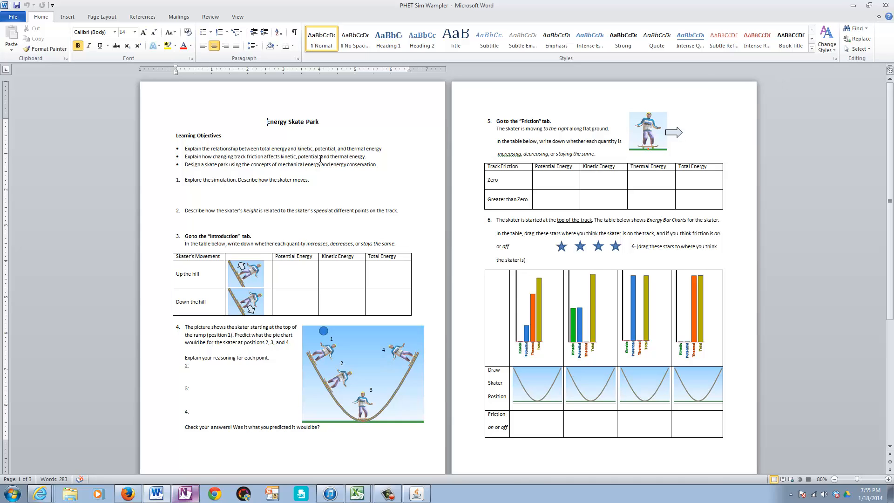
{"action": "left_click", "coordinate": [510, 172]}
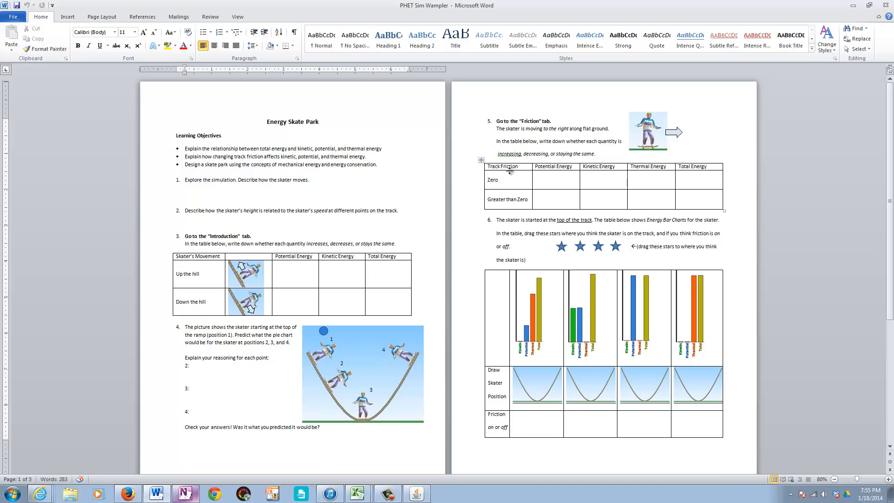
{"action": "type", "text": "Answer Answer Answer"}
Step: Enter "Answer Answer Answer" on the blank line under question 2 about the skater's height and speed
{"action": "left_click", "coordinate": [190, 227]}
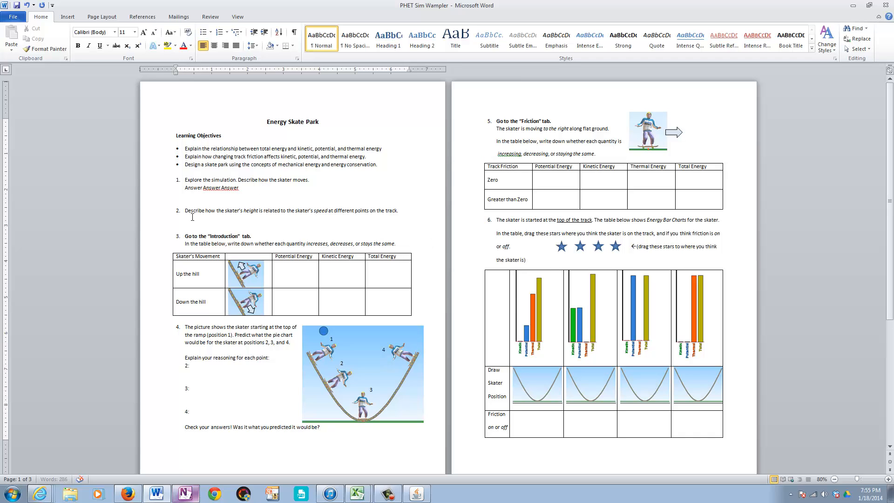
{"action": "key", "text": "Up"}
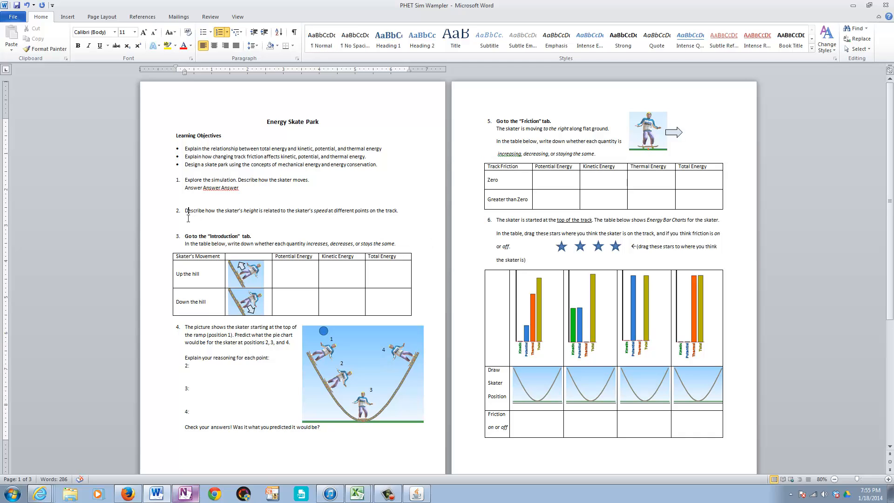
{"action": "key", "text": "Down"}
{"action": "type", "text": "A"}
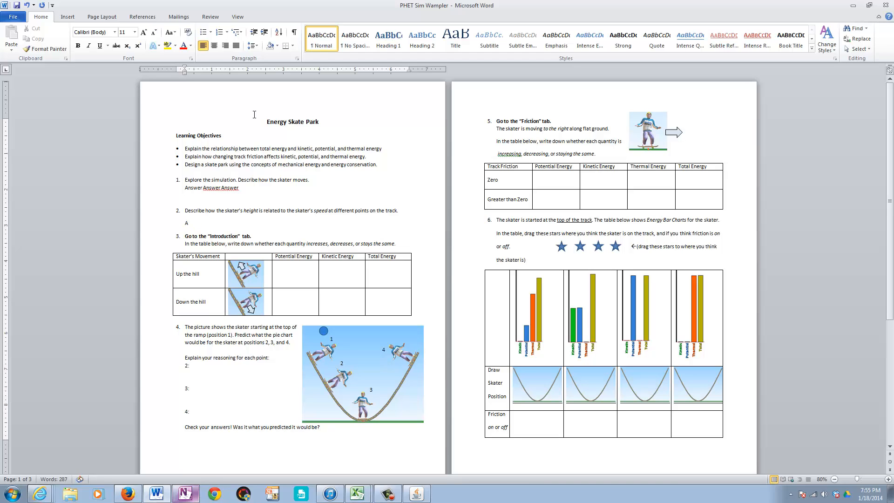
{"action": "type", "text": "nswer Answer Answer"}
Step: Save the answered document, then save it again through Save As in the Downloads folder under the same file name
{"action": "left_click", "coordinate": [12, 11]}
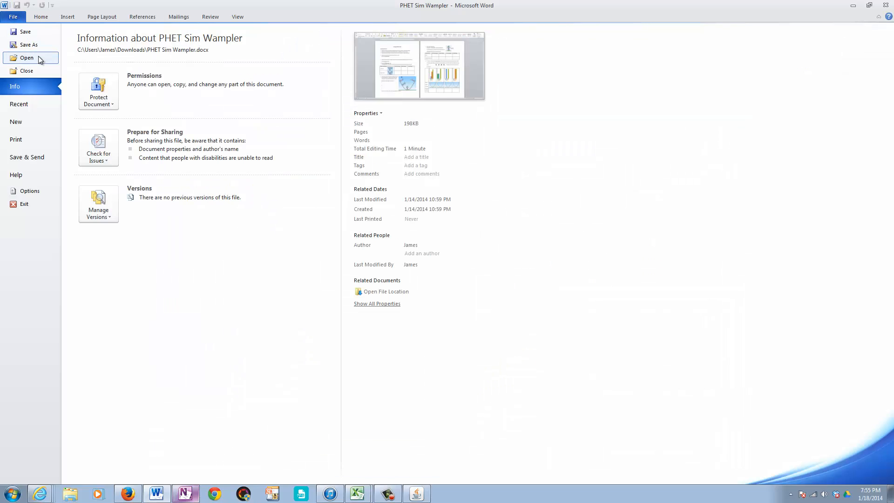
{"action": "left_click", "coordinate": [25, 32]}
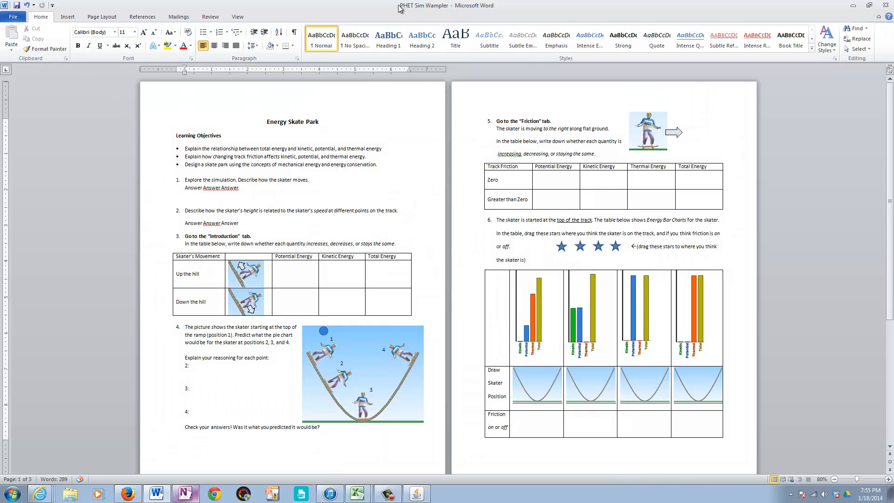
{"action": "left_click", "coordinate": [13, 17]}
{"action": "left_click", "coordinate": [41, 43]}
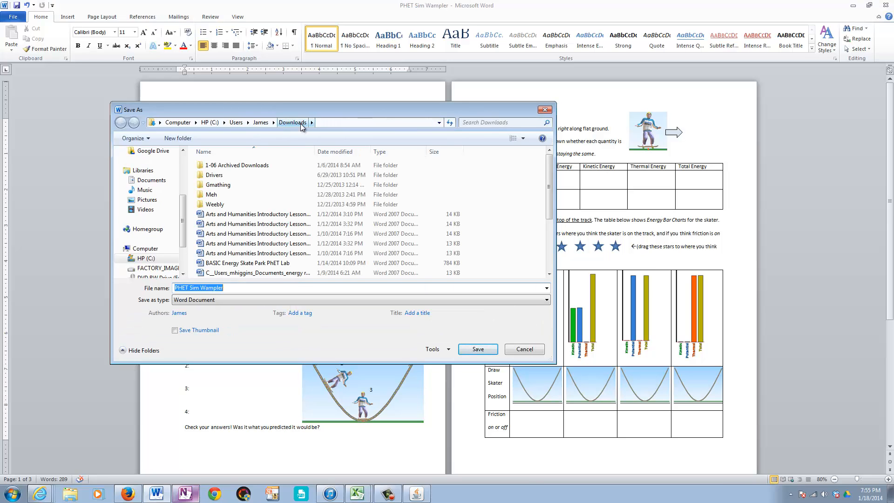
{"action": "left_click", "coordinate": [473, 349]}
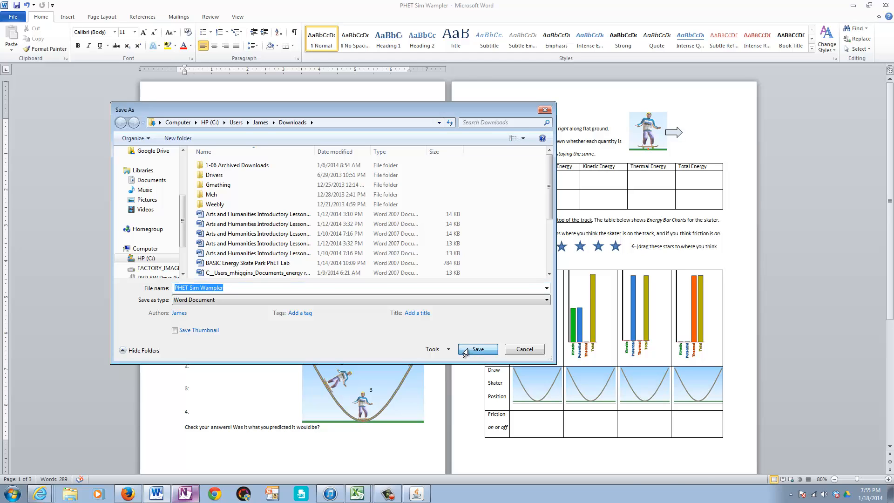
Step: Switch back to Edmodo in Internet Explorer, close the downloads list, and start a file upload to the Backpack
{"action": "left_click", "coordinate": [852, 5]}
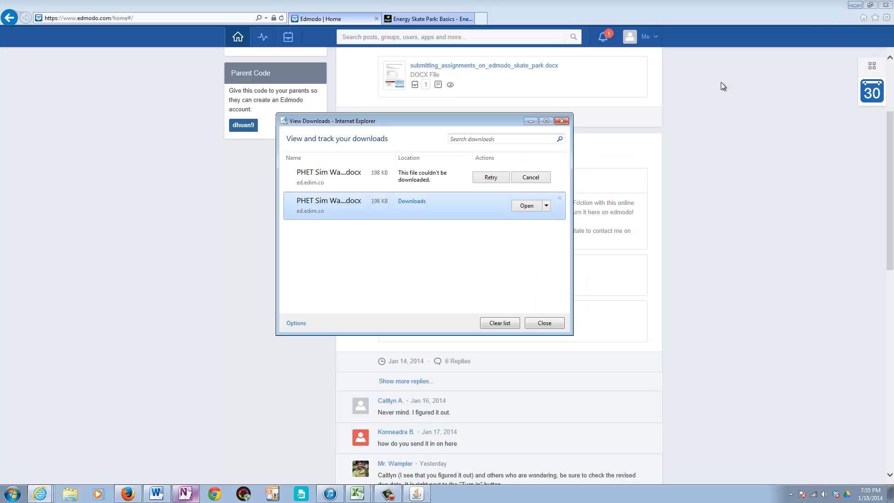
{"action": "left_click", "coordinate": [562, 121]}
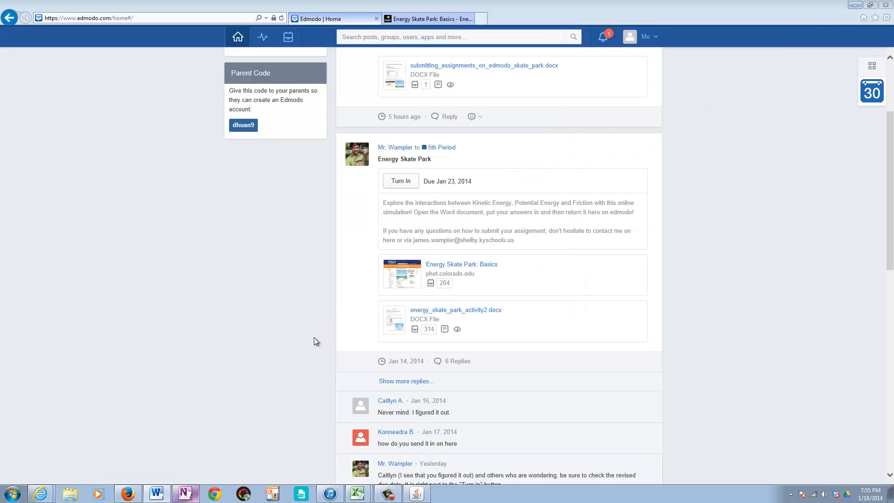
{"action": "left_click", "coordinate": [286, 41]}
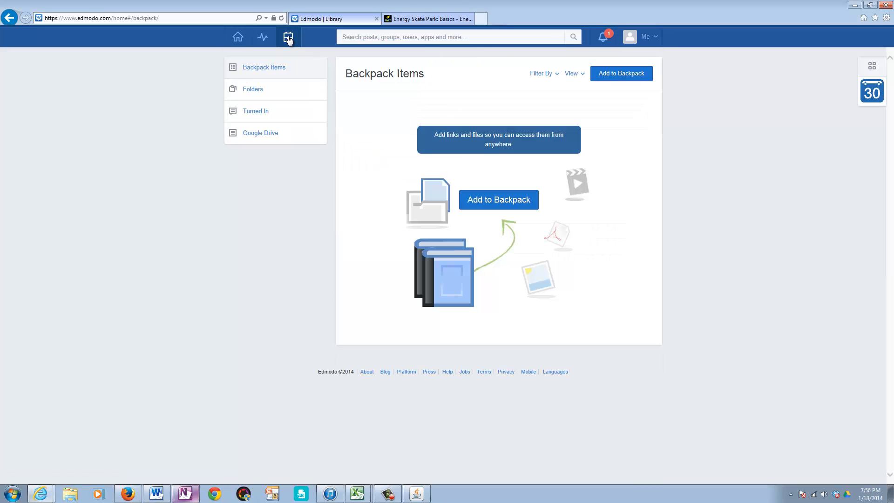
{"action": "left_click", "coordinate": [496, 204]}
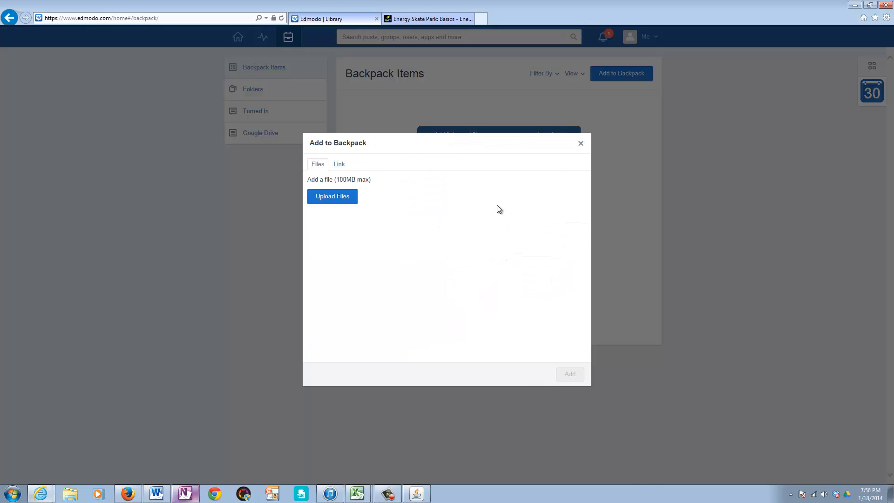
{"action": "left_click", "coordinate": [336, 195]}
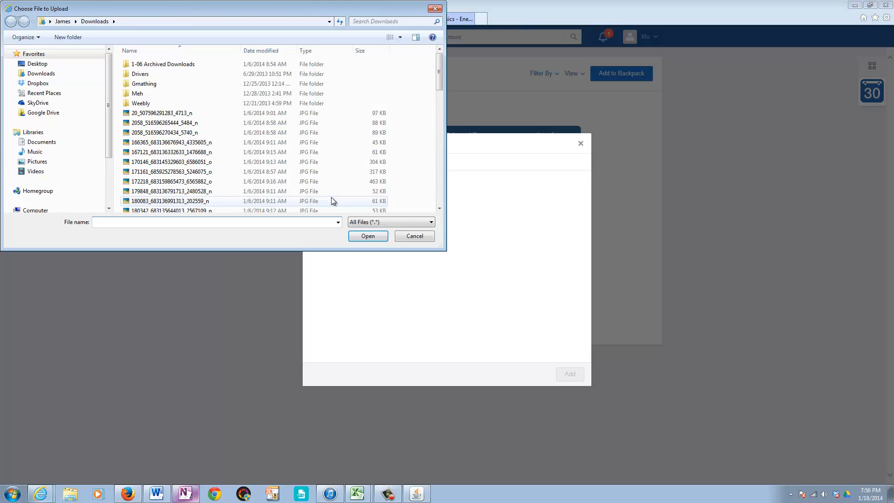
Step: Upload the saved PHET Sim Word document from the Downloads folder and add it to the Backpack
{"action": "left_click", "coordinate": [92, 22]}
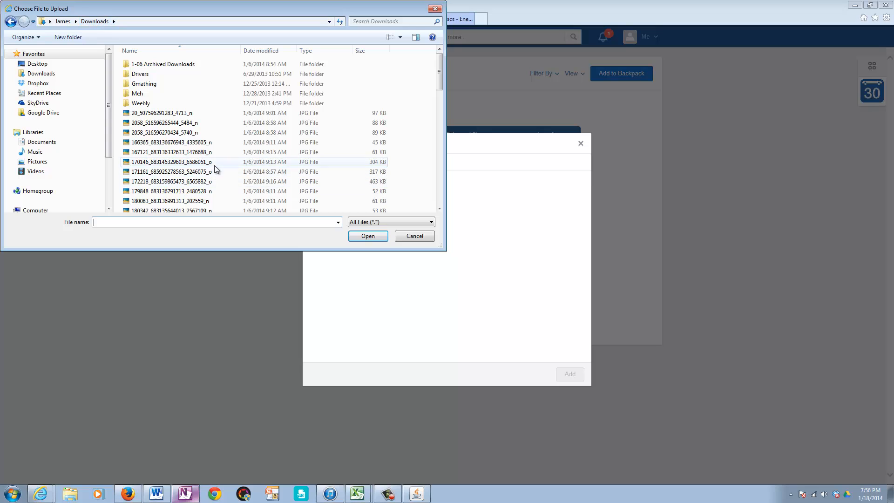
{"action": "scroll", "coordinate": [438, 85], "scroll_direction": "down", "scroll_amount": 3}
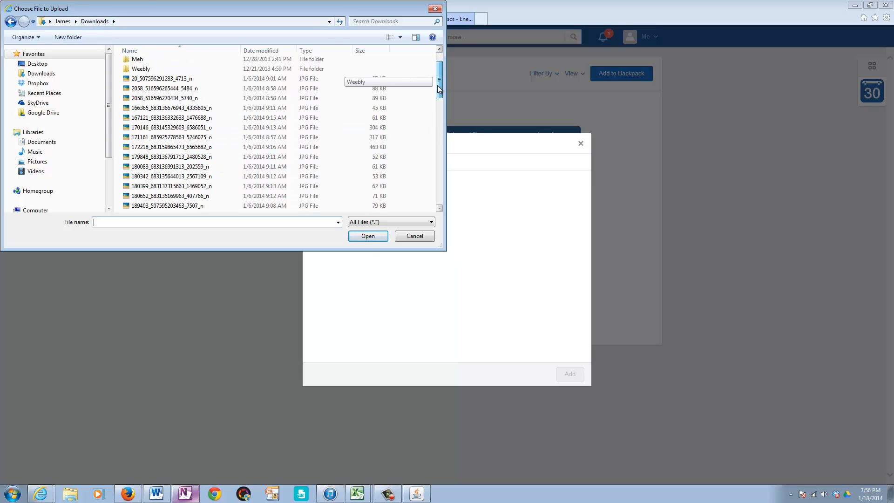
{"action": "scroll", "coordinate": [432, 95], "scroll_direction": "down", "scroll_amount": 8}
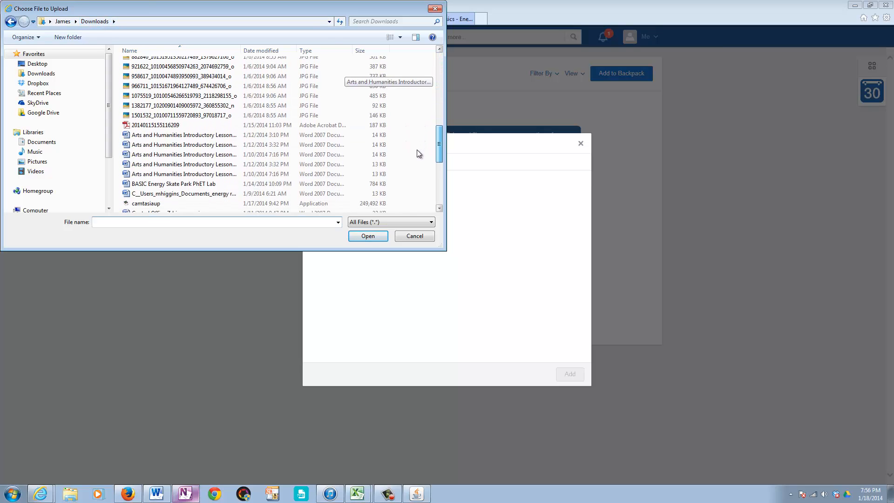
{"action": "scroll", "coordinate": [418, 157], "scroll_direction": "down", "scroll_amount": 4}
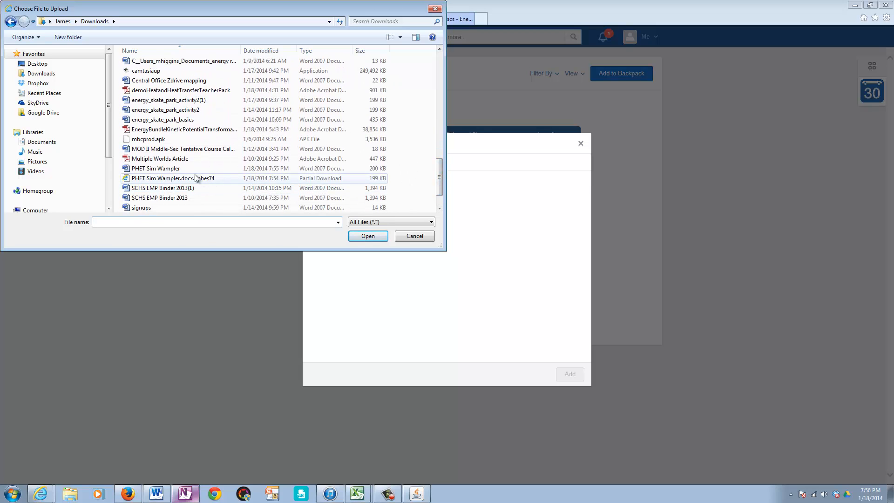
{"action": "left_click", "coordinate": [183, 170]}
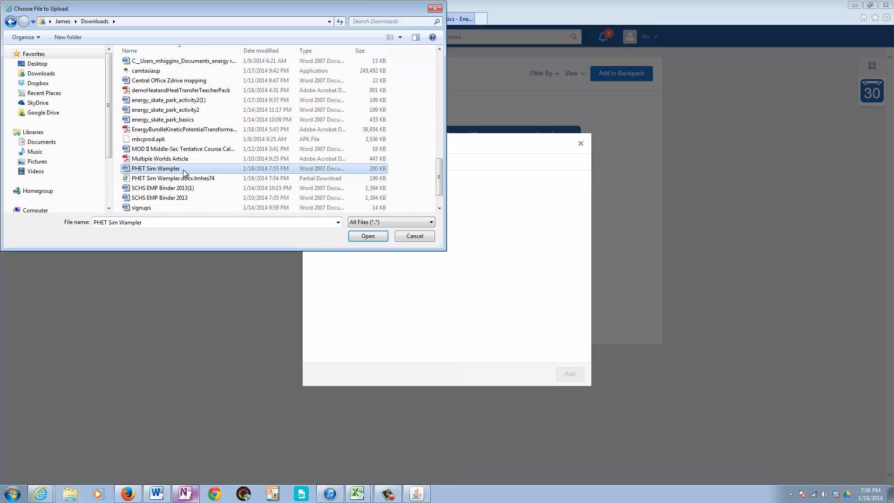
{"action": "left_click", "coordinate": [363, 237]}
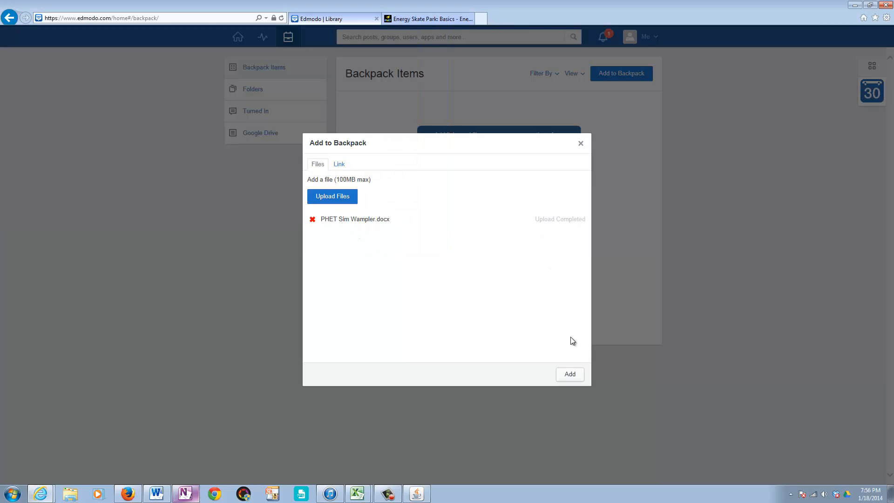
{"action": "left_click", "coordinate": [569, 374]}
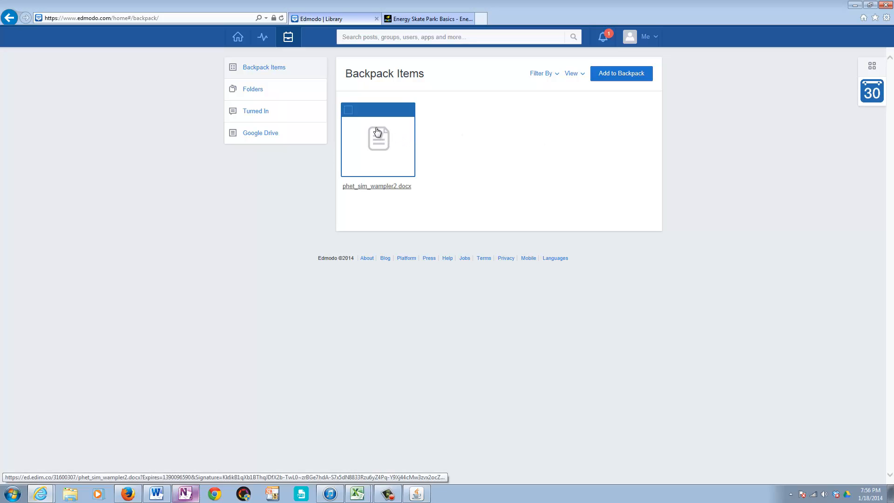
Step: Download the PHET Sim document from the Backpack, open it in Word, and enable editing
{"action": "left_click", "coordinate": [379, 145]}
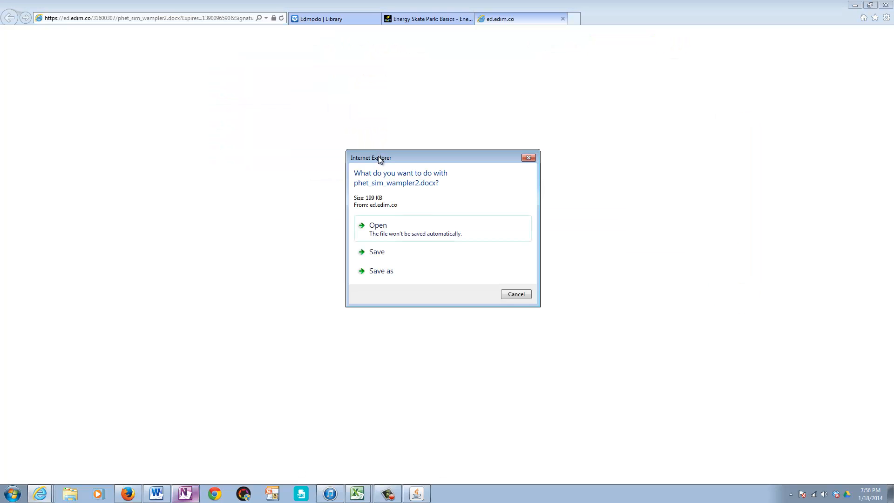
{"action": "left_click", "coordinate": [385, 253]}
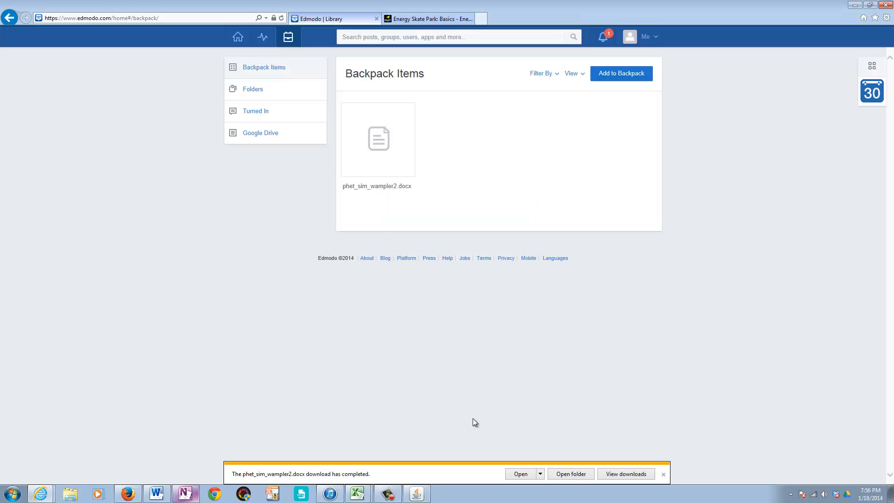
{"action": "left_click", "coordinate": [519, 473]}
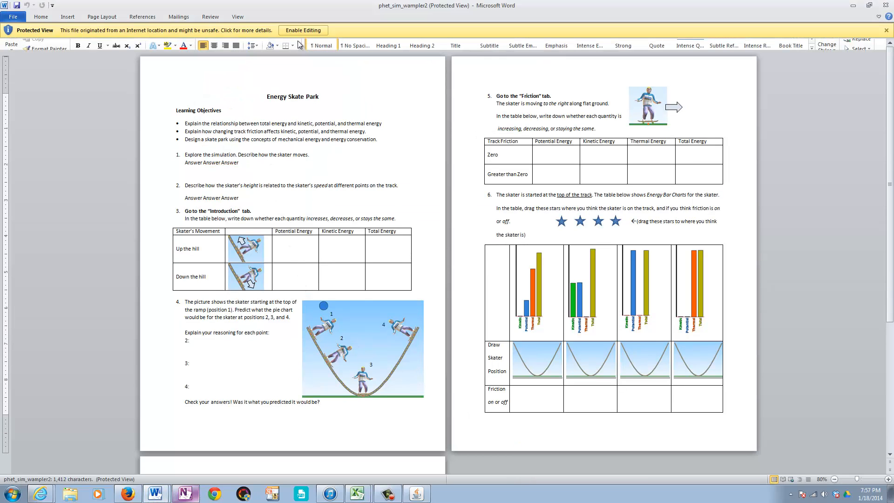
{"action": "left_click", "coordinate": [300, 30]}
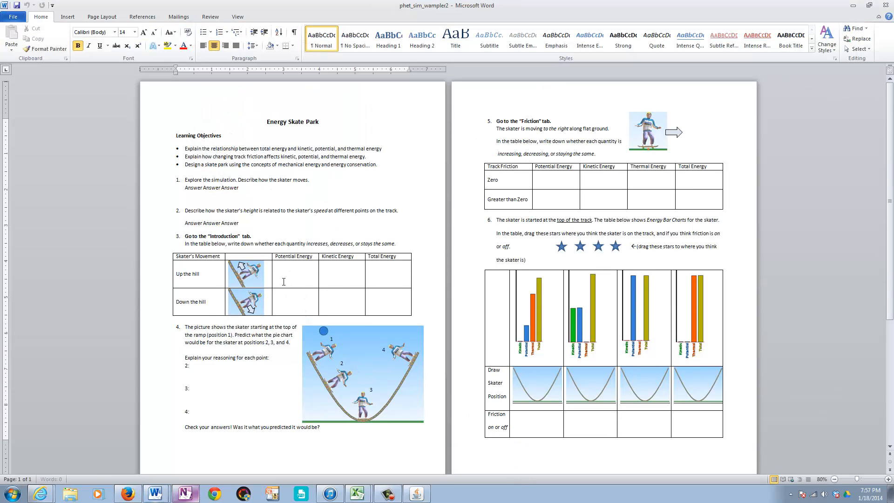
Step: Enter "More answers" in the Potential Energy and Kinetic Energy cells of the "Up the hill" row in question 3
{"action": "left_click", "coordinate": [282, 276]}
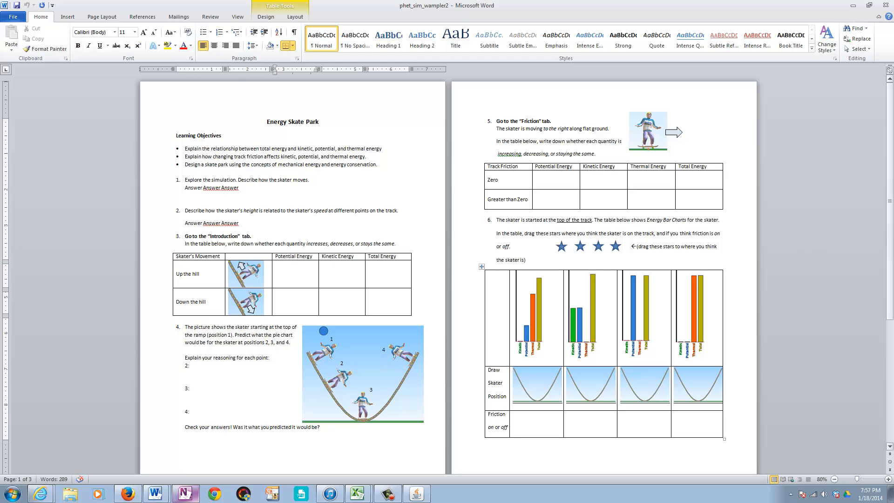
{"action": "type", "text": "more and"}
{"action": "key", "text": "BackSpace"}
{"action": "key", "text": "BackSpace"}
{"action": "type", "text": "wers"}
{"action": "key", "text": "Tab"}
{"action": "type", "text": "More "}
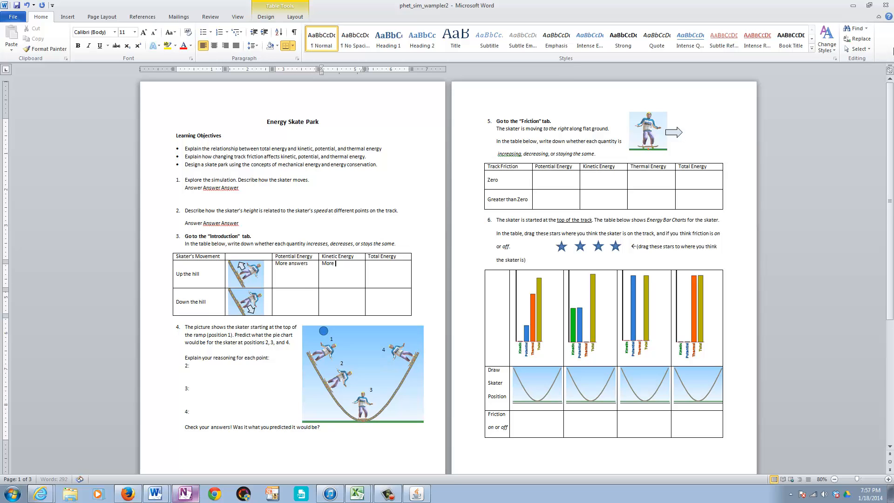
{"action": "type", "text": "answers"}
Step: Move the fourth star in question 6 onto the right side of the fourth track in the Draw Skater Position row
{"action": "scroll", "coordinate": [490, 268], "scroll_direction": "down", "scroll_amount": 3}
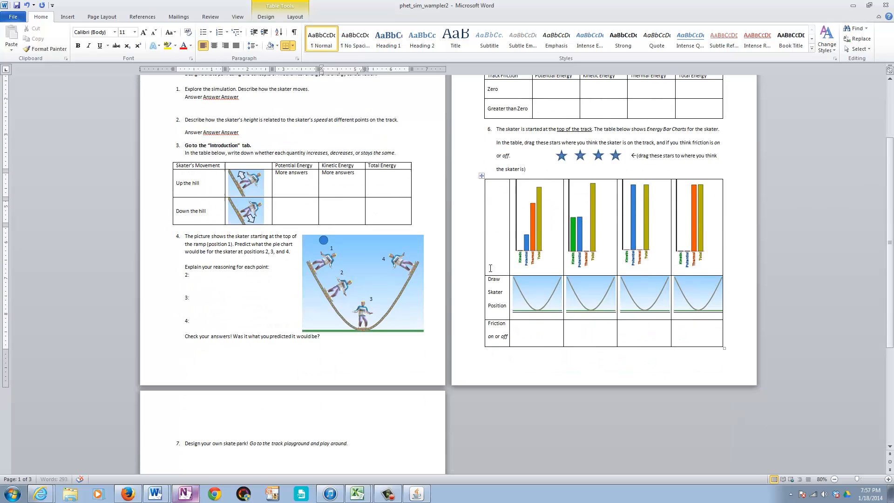
{"action": "scroll", "coordinate": [485, 326], "scroll_direction": "down", "scroll_amount": 3}
{"action": "scroll", "coordinate": [453, 302], "scroll_direction": "up", "scroll_amount": 4}
{"action": "scroll", "coordinate": [462, 325], "scroll_direction": "down", "scroll_amount": 2}
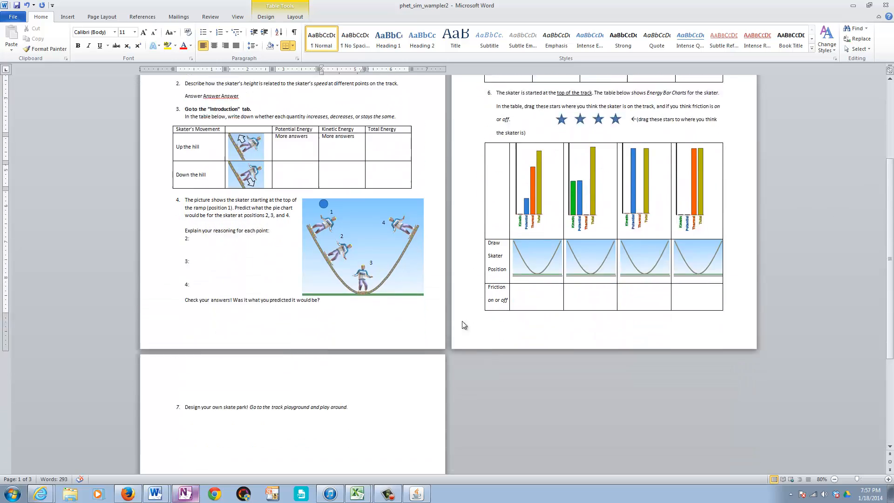
{"action": "scroll", "coordinate": [349, 340], "scroll_direction": "down", "scroll_amount": 3}
{"action": "scroll", "coordinate": [595, 261], "scroll_direction": "up", "scroll_amount": 6}
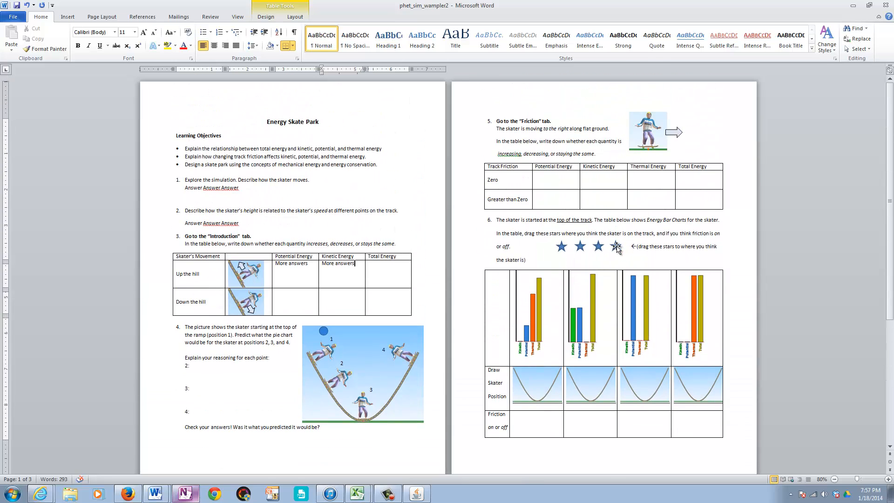
{"action": "mouse_move", "coordinate": [615, 246]}
{"action": "left_mouse_down"}
{"action": "mouse_move", "coordinate": [625, 284]}
{"action": "mouse_move", "coordinate": [711, 382]}
{"action": "mouse_move", "coordinate": [698, 391]}
{"action": "mouse_move", "coordinate": [698, 378]}
{"action": "mouse_move", "coordinate": [715, 380]}
{"action": "left_mouse_up"}
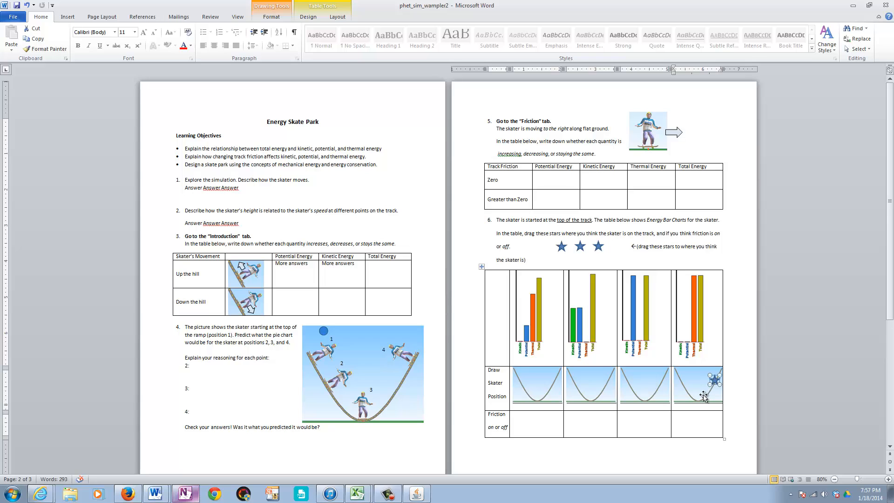
Step: Save the edited PHET Sim document, and save it again as a Word Document under the same name in Downloads
{"action": "left_click", "coordinate": [13, 17]}
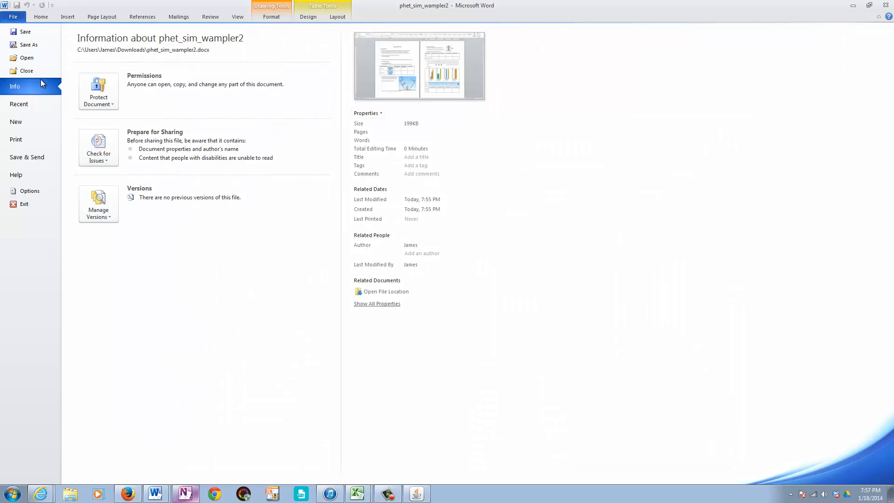
{"action": "left_click", "coordinate": [26, 32]}
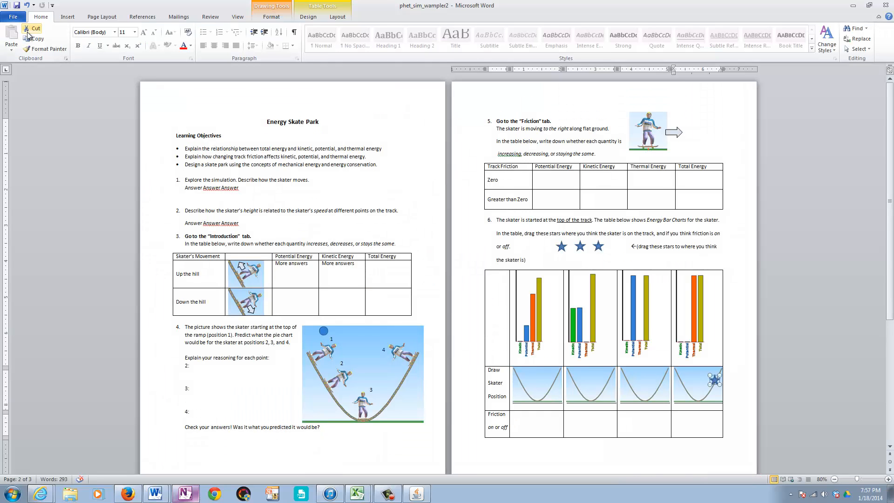
{"action": "left_click", "coordinate": [13, 17]}
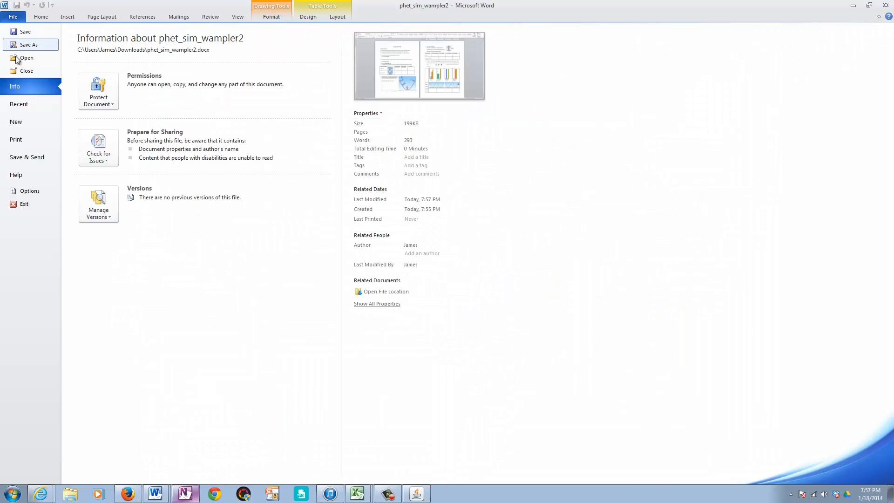
{"action": "left_click", "coordinate": [26, 46]}
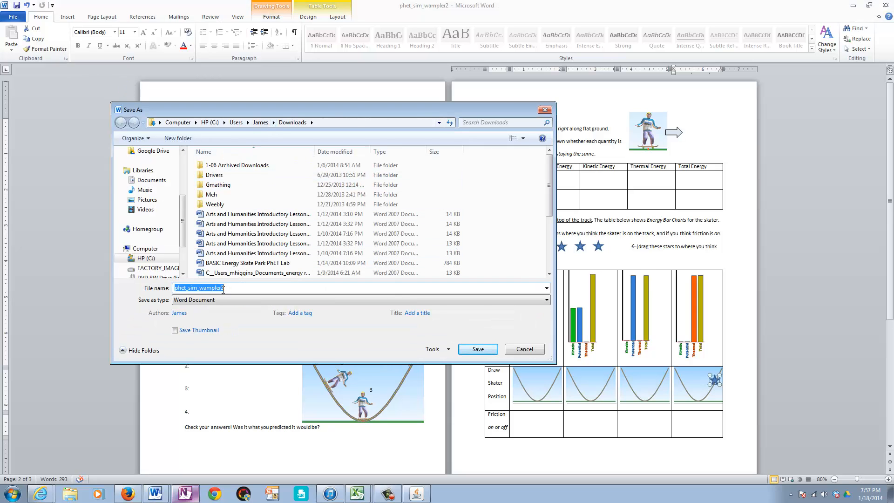
{"action": "left_click", "coordinate": [477, 349]}
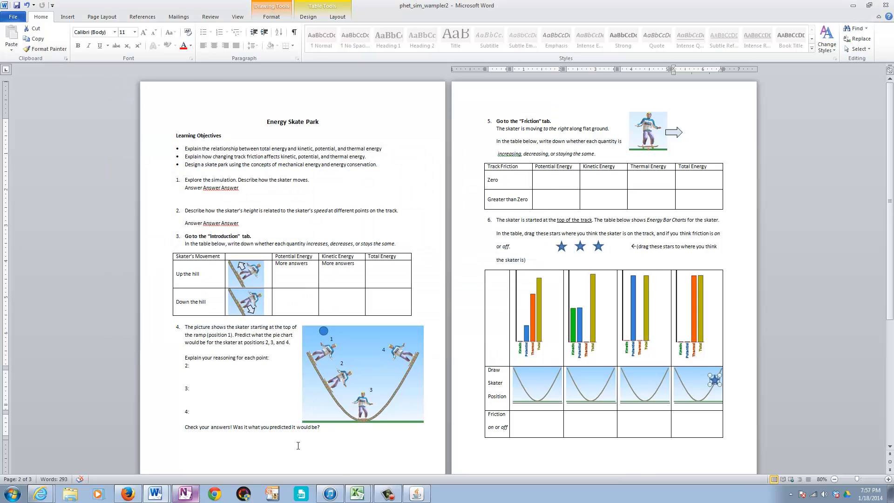
Step: Switch to Edmodo in Internet Explorer and open the turn-in page of the 5th Period group's Energy Skate Park assignment
{"action": "left_click", "coordinate": [128, 493]}
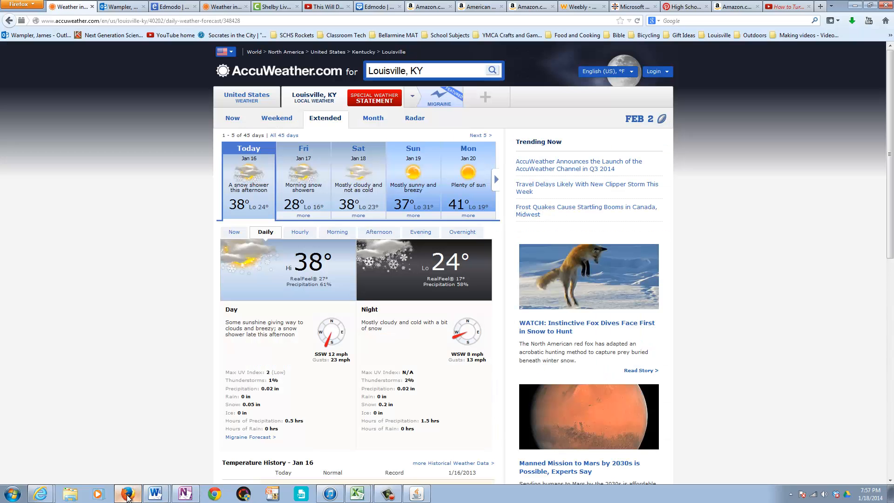
{"action": "mouse_move", "coordinate": [41, 492]}
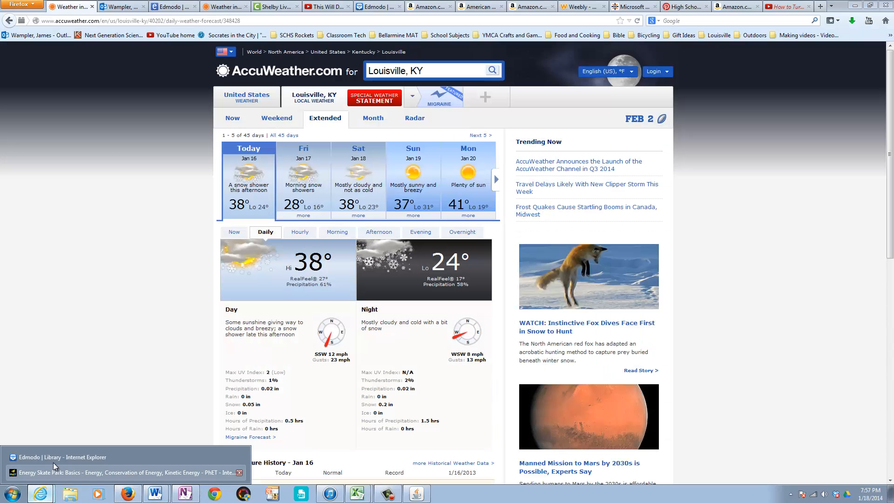
{"action": "left_click", "coordinate": [55, 466]}
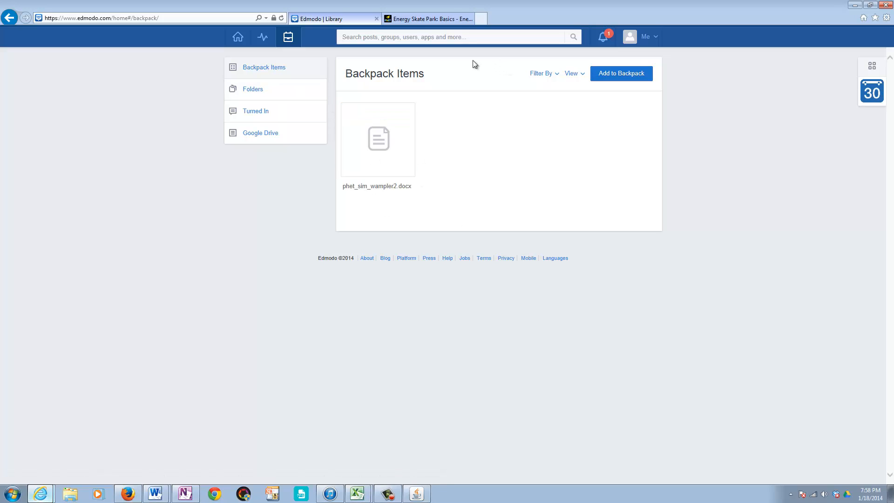
{"action": "left_click", "coordinate": [240, 38]}
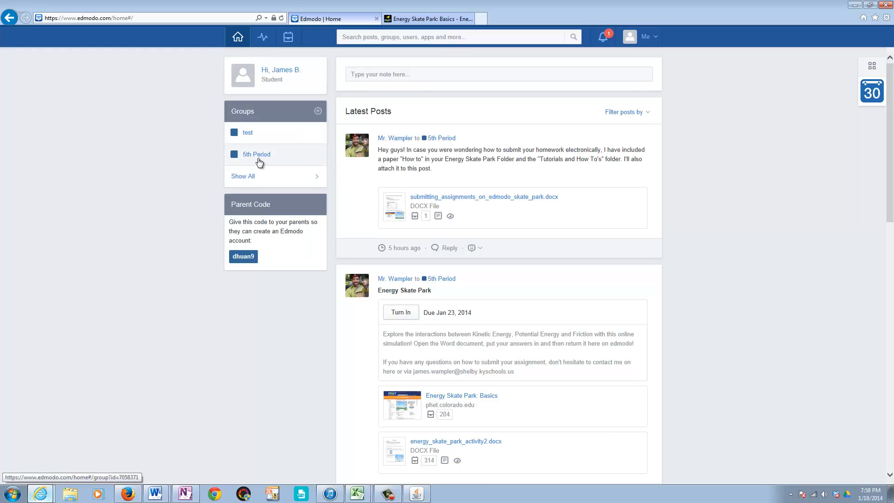
{"action": "left_click", "coordinate": [257, 155]}
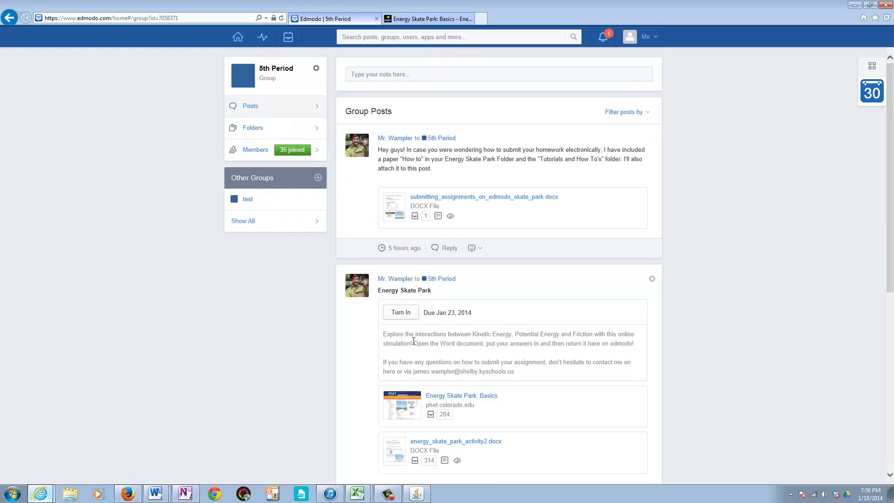
{"action": "scroll", "coordinate": [430, 307], "scroll_direction": "down", "scroll_amount": 3}
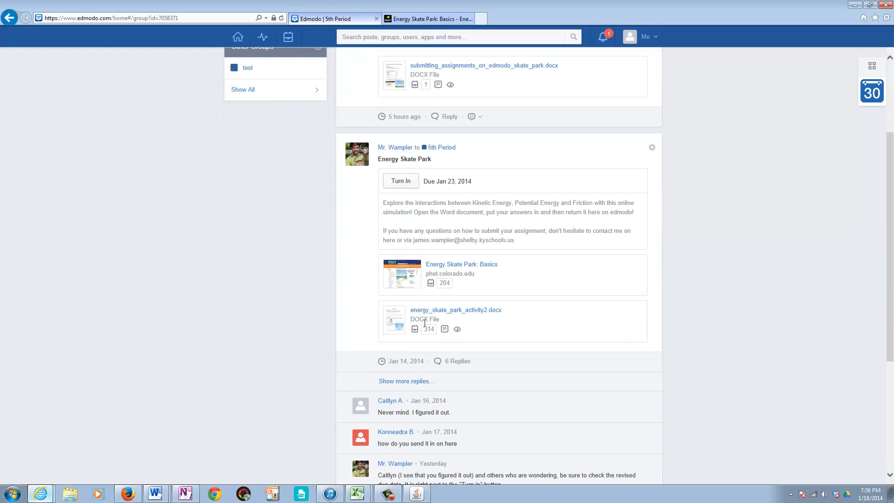
{"action": "left_click", "coordinate": [404, 186]}
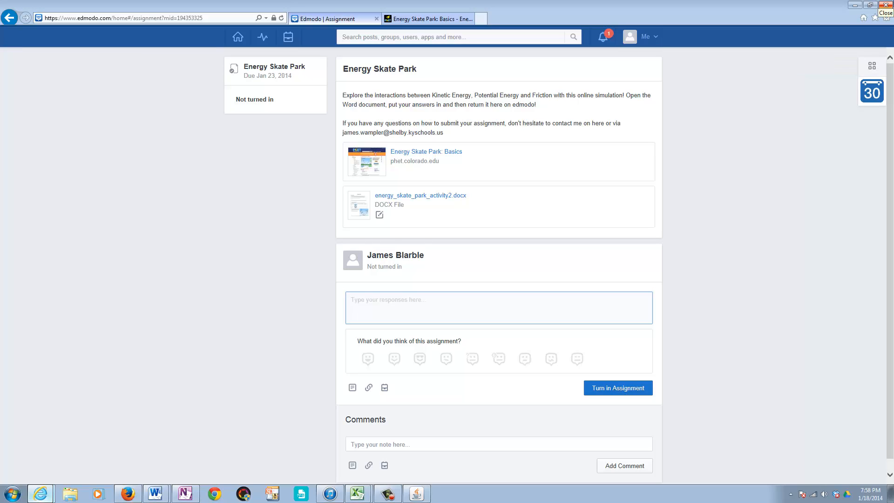
Step: Enter "Yay! Im finished!" as the assignment response and attach the edited PHET Sim document from the Downloads folder
{"action": "type", "text": "Yay"}
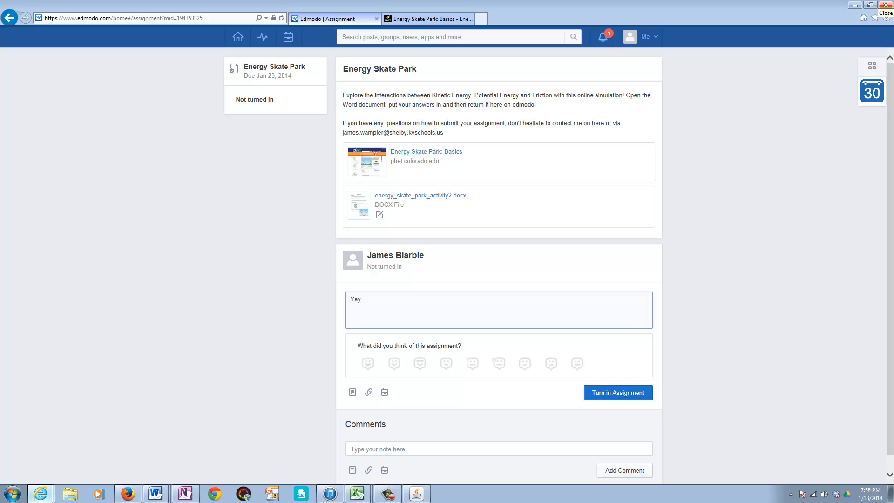
{"action": "type", "text": "! Im finished!"}
{"action": "left_click", "coordinate": [353, 393]}
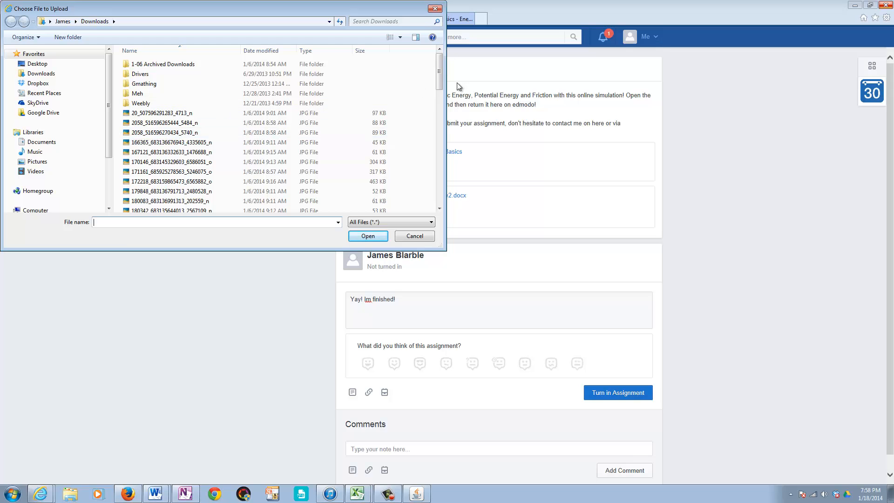
{"action": "left_click_drag", "start_coordinate": [438, 78], "coordinate": [398, 186]}
{"action": "left_click", "coordinate": [174, 183]}
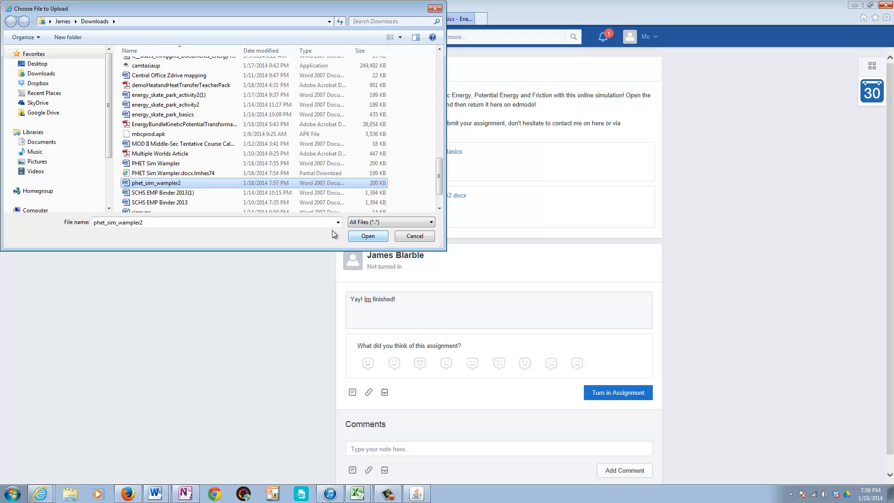
{"action": "left_click", "coordinate": [366, 234]}
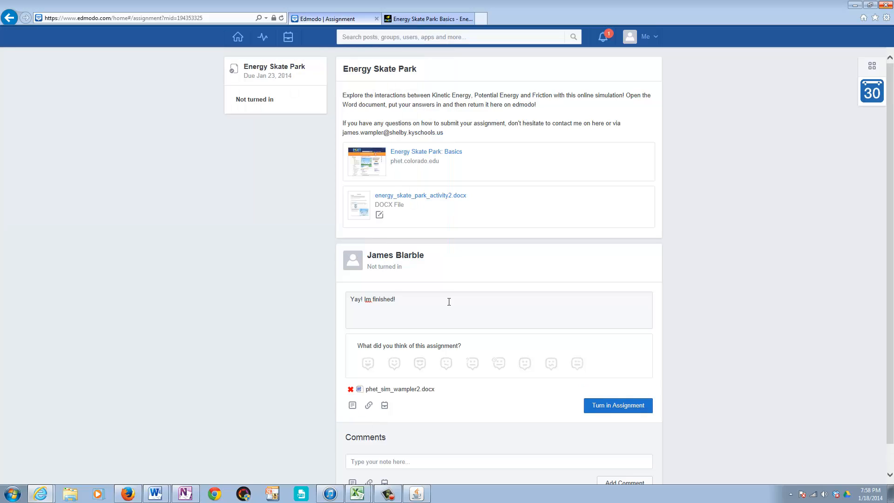
Step: View the files attachable from the Backpack without adding any, and turn in the assignment with the "Interesting!" reaction
{"action": "left_click", "coordinate": [384, 406]}
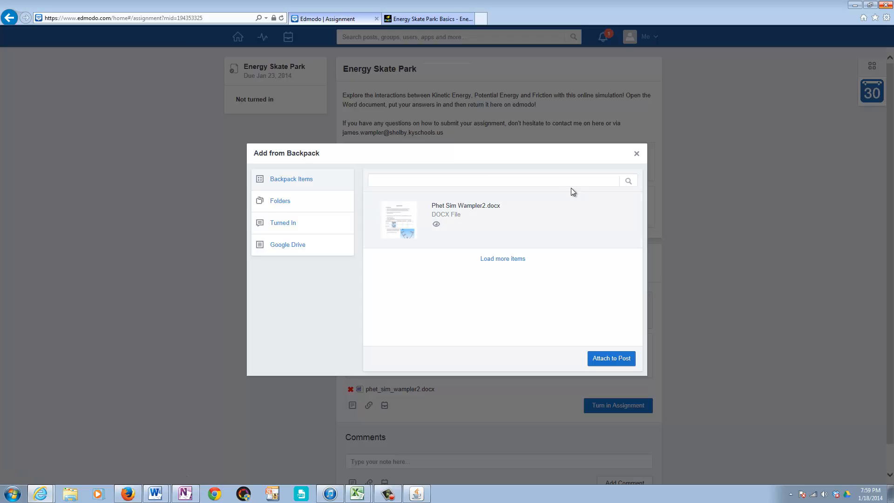
{"action": "left_click", "coordinate": [636, 154]}
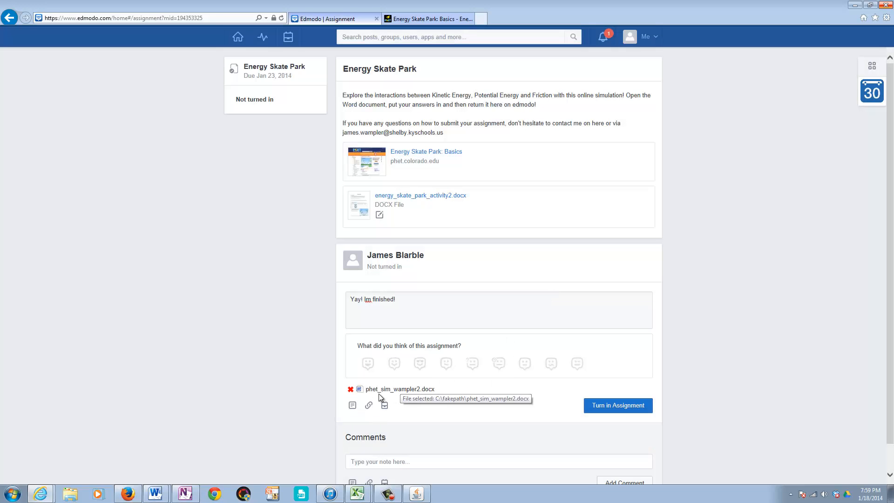
{"action": "left_click", "coordinate": [620, 406]}
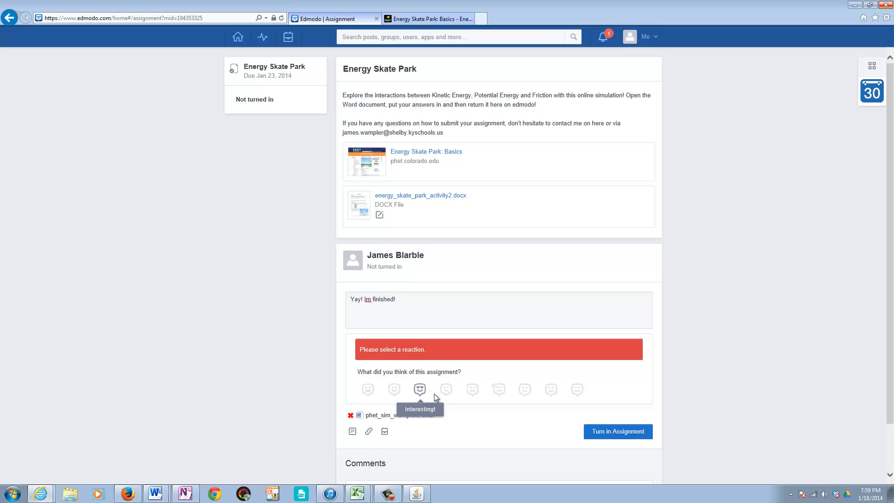
{"action": "left_click", "coordinate": [617, 435]}
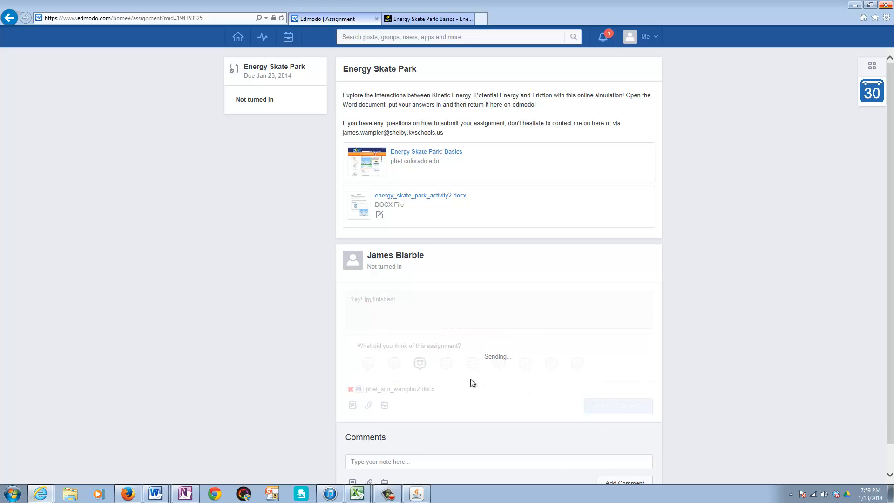